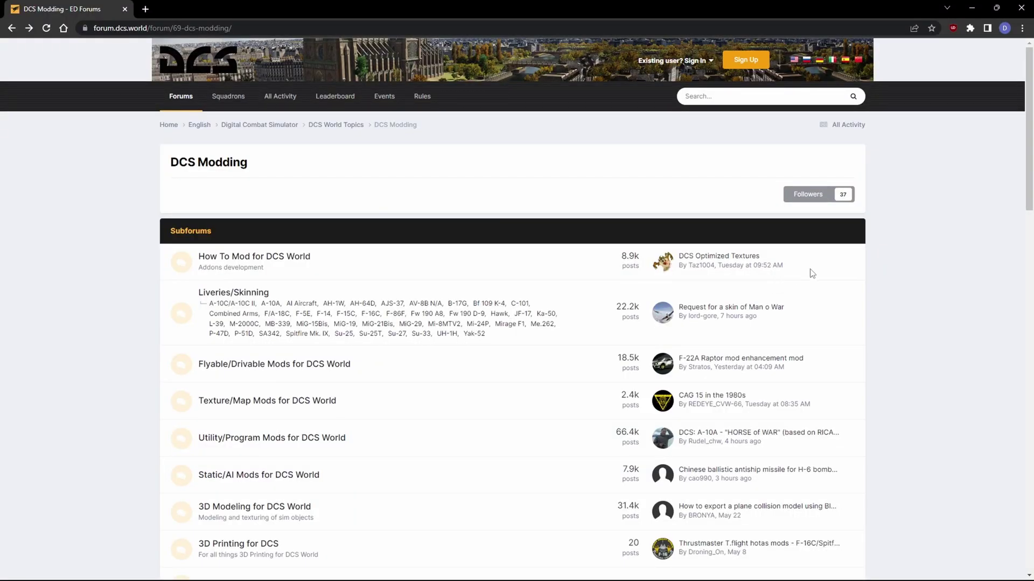
Open the Barthek's CAUCASUS REDONE 2022 topic in the Texture/Map Mods for DCS World subforum
{"action": "scroll", "coordinate": [533, 312], "scroll_direction": "down", "scroll_amount": 1}
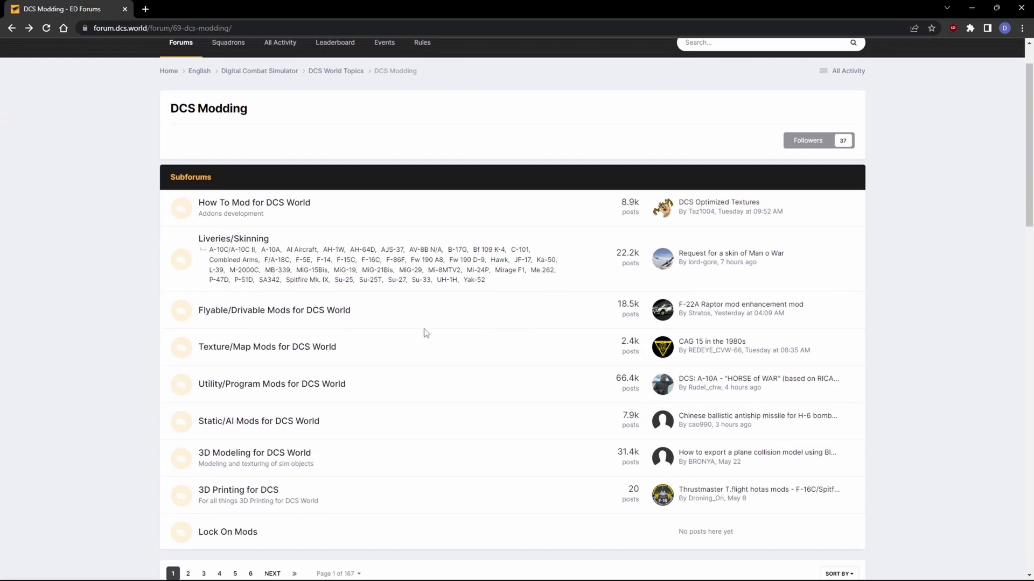
{"action": "left_click", "coordinate": [272, 351]}
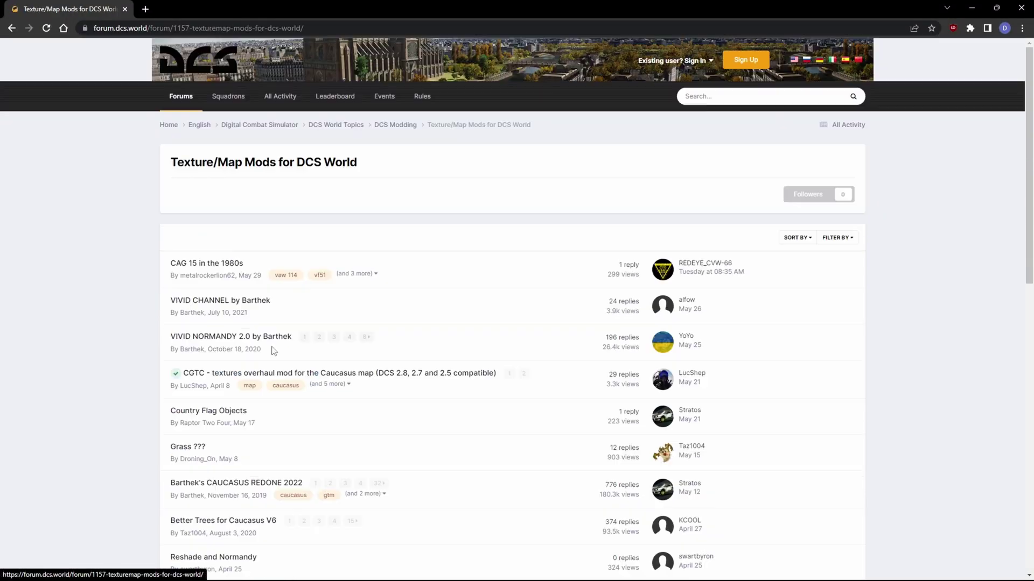
{"action": "scroll", "coordinate": [544, 264], "scroll_direction": "down", "scroll_amount": 2}
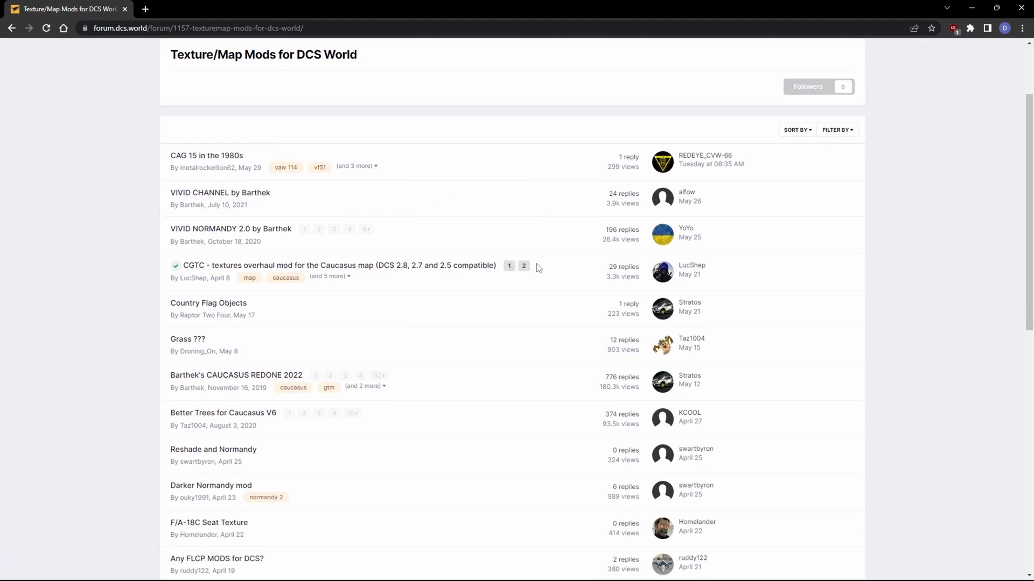
{"action": "left_click", "coordinate": [232, 376]}
Examine the installation guide and screenshots in the CAUCASUS REDONE 2022 post
{"action": "scroll", "coordinate": [734, 323], "scroll_direction": "down", "scroll_amount": 7}
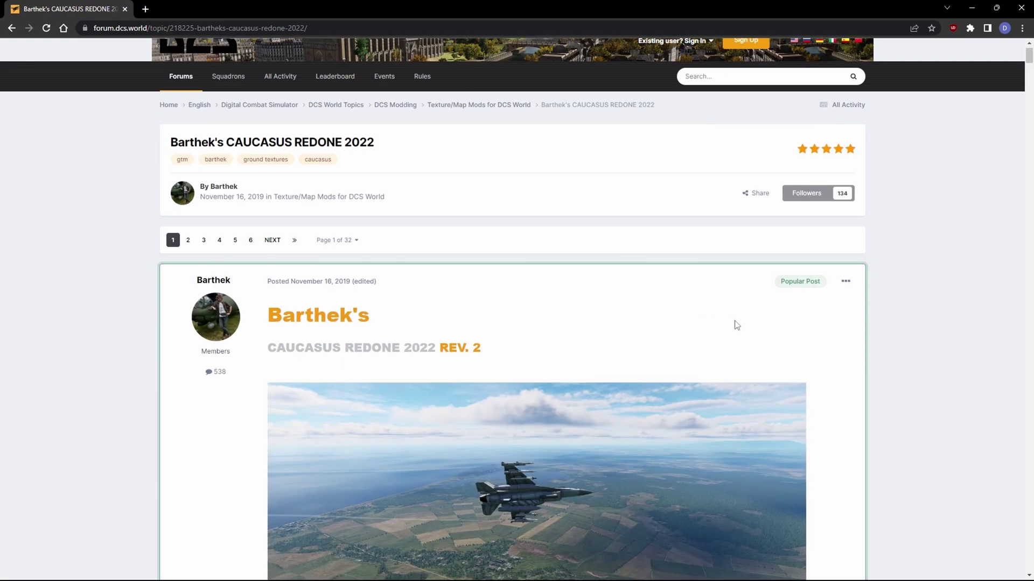
{"action": "scroll", "coordinate": [744, 318], "scroll_direction": "down", "scroll_amount": 3}
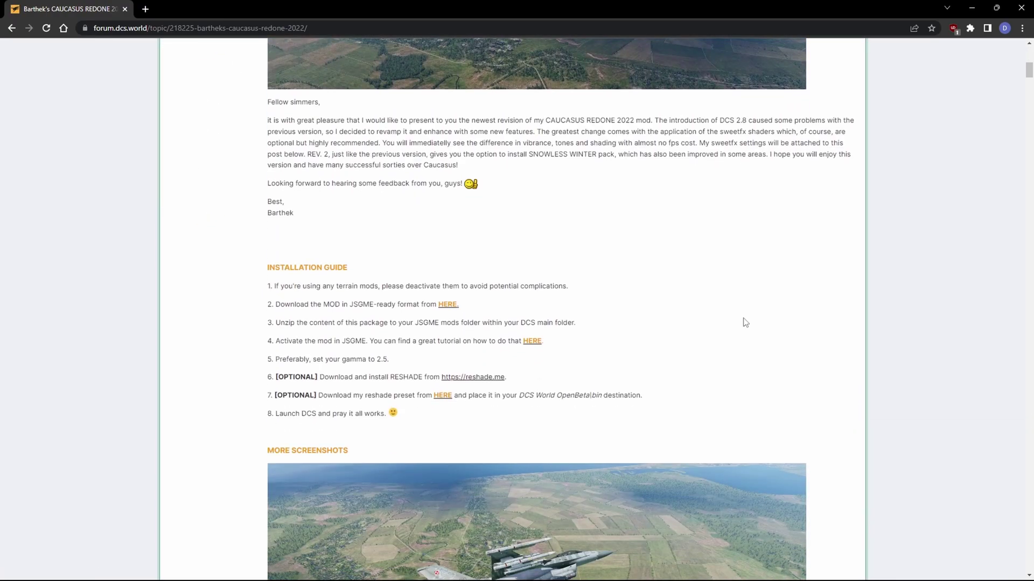
{"action": "scroll", "coordinate": [743, 321], "scroll_direction": "down", "scroll_amount": 8}
{"action": "scroll", "coordinate": [745, 323], "scroll_direction": "down", "scroll_amount": 4}
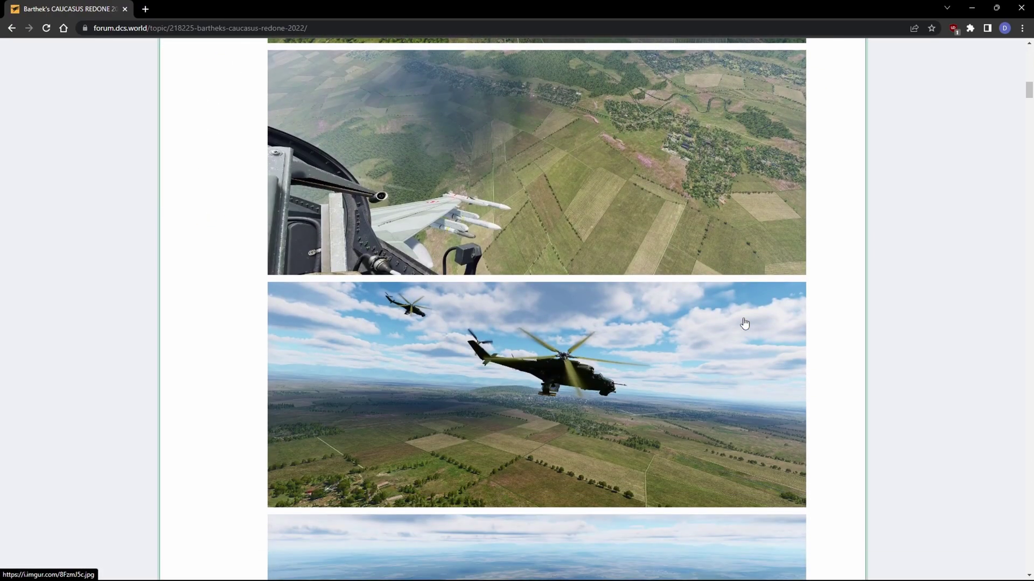
{"action": "scroll", "coordinate": [744, 323], "scroll_direction": "down", "scroll_amount": 3}
{"action": "scroll", "coordinate": [744, 323], "scroll_direction": "down", "scroll_amount": 11}
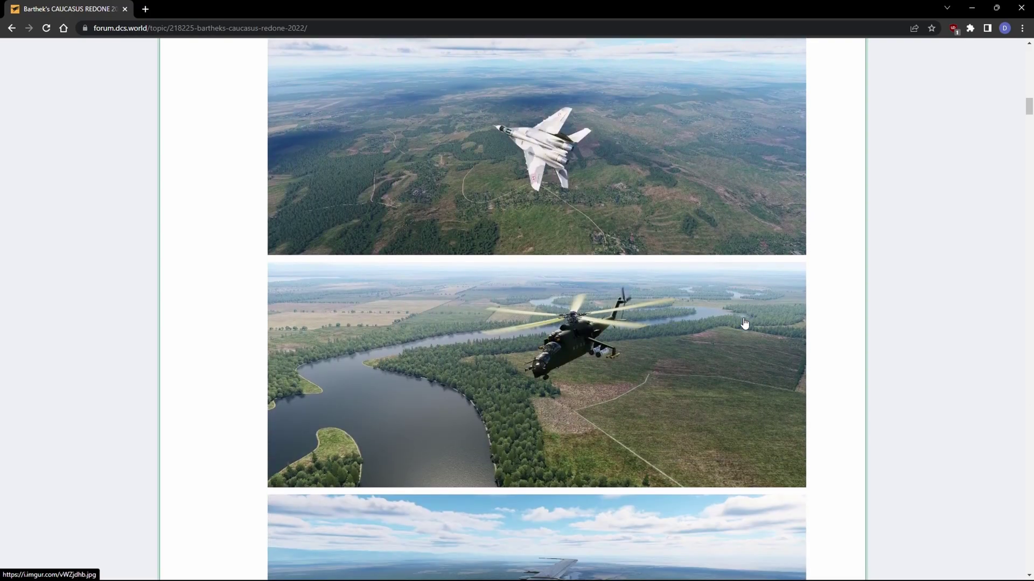
{"action": "scroll", "coordinate": [744, 323], "scroll_direction": "down", "scroll_amount": 7}
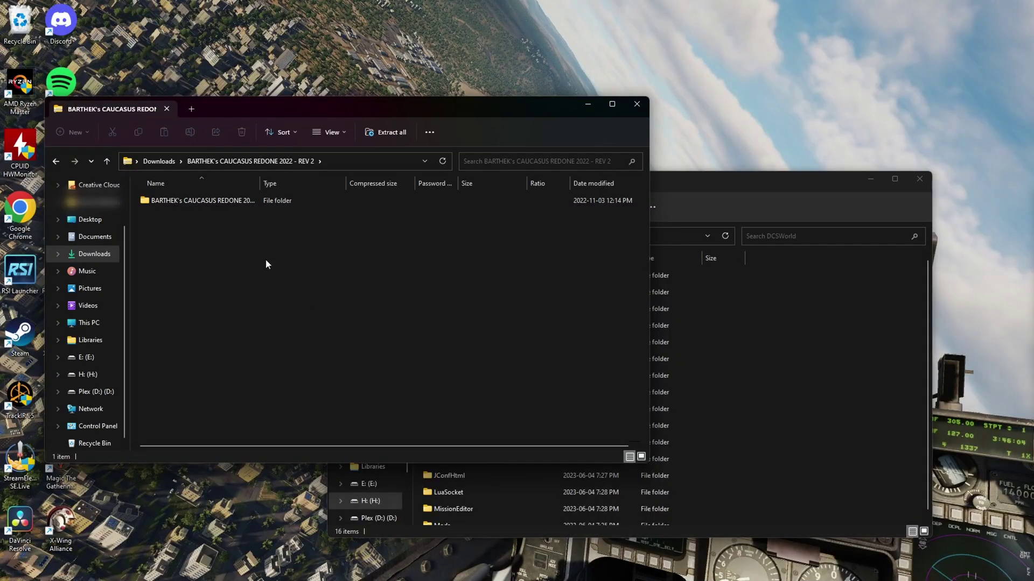
Copy the Bazar and Mods folders from the extracted BARTHEK's CAUCASUS REDONE 2022 - REV 2 package into DCSWorld, replacing the existing files
{"action": "double_click", "coordinate": [208, 203]}
{"action": "left_click_drag", "start_coordinate": [250, 319], "coordinate": [779, 327]}
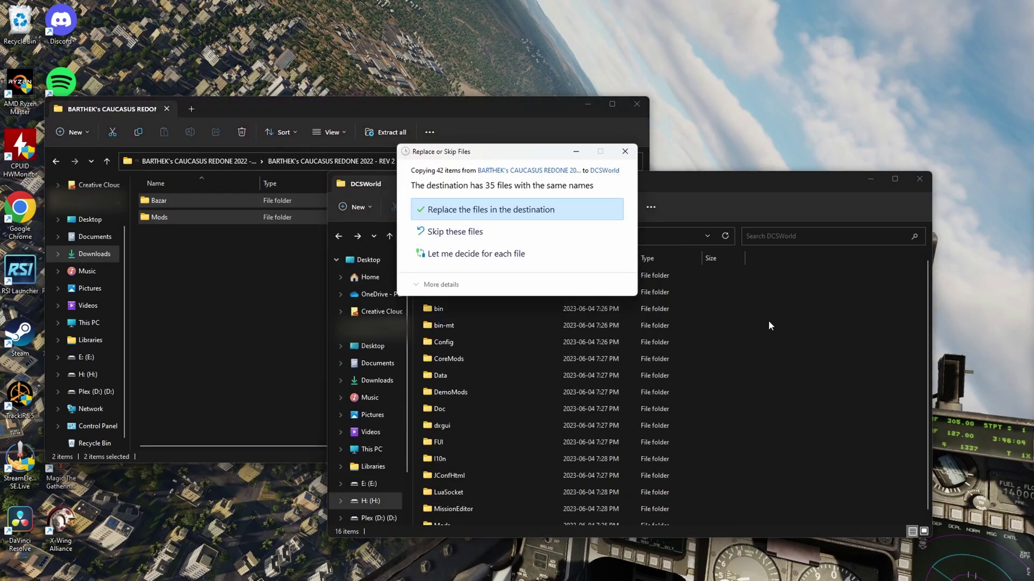
{"action": "left_click", "coordinate": [537, 211]}
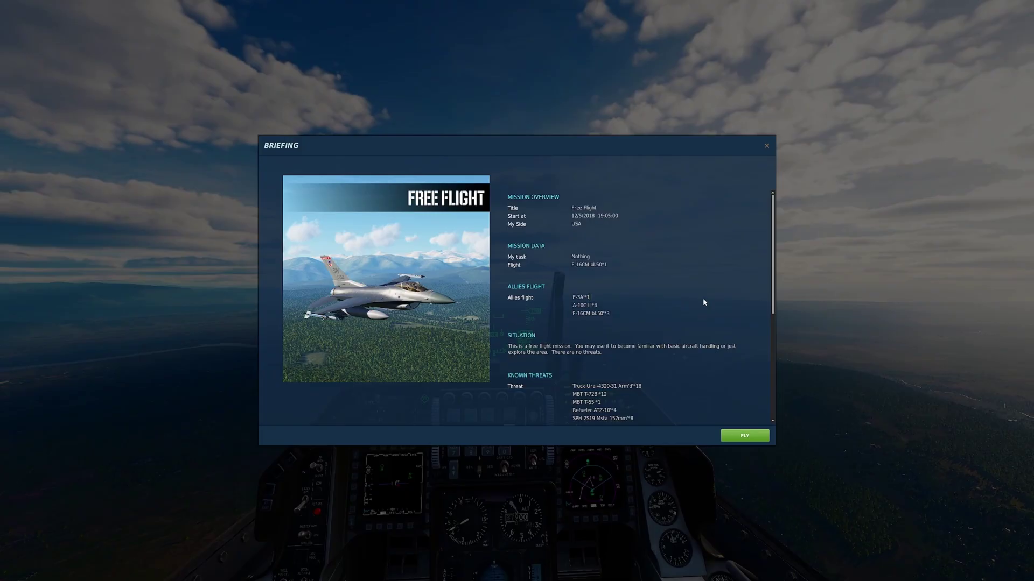
Fly the F-16 Free Flight mission in DCS to view the modded terrain, and leave the mission
{"action": "left_click", "coordinate": [745, 435]}
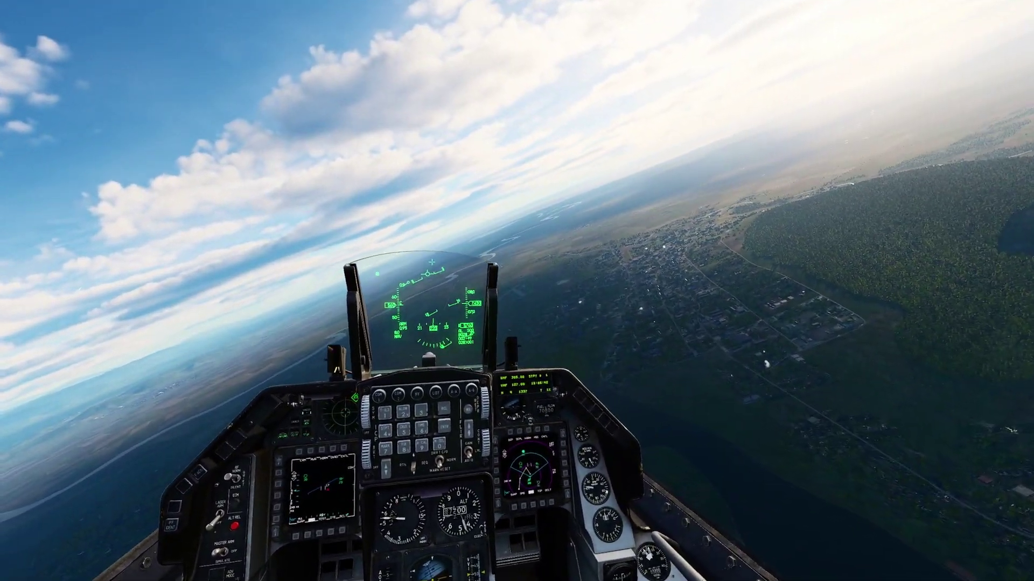
{"action": "key", "text": "Escape"}
{"action": "key", "text": "Escape"}
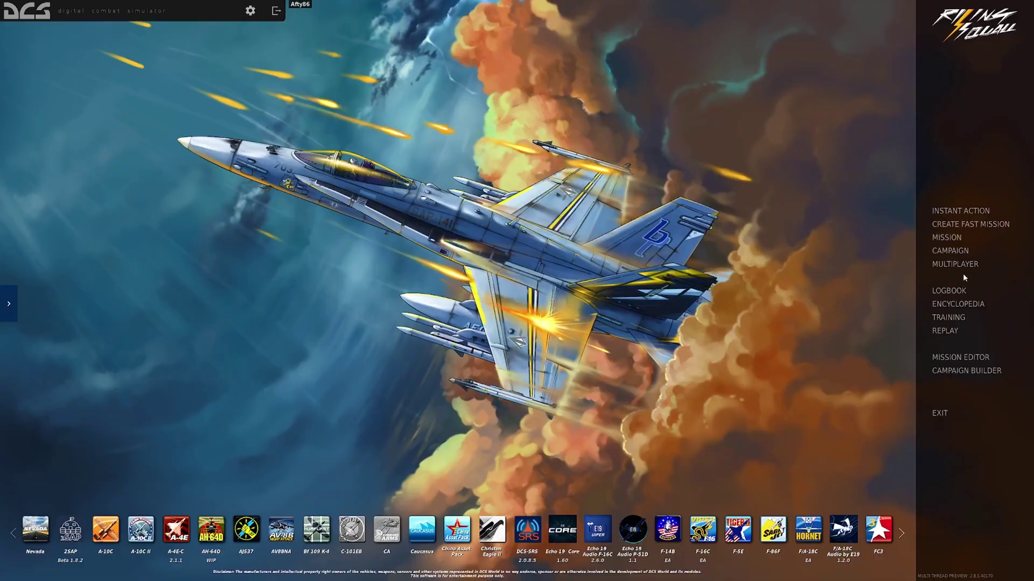
Review the integrity check file list in the multiplayer server browser, and try joining the Tempest Blue Flash SARH Campaign server
{"action": "left_click", "coordinate": [963, 268]}
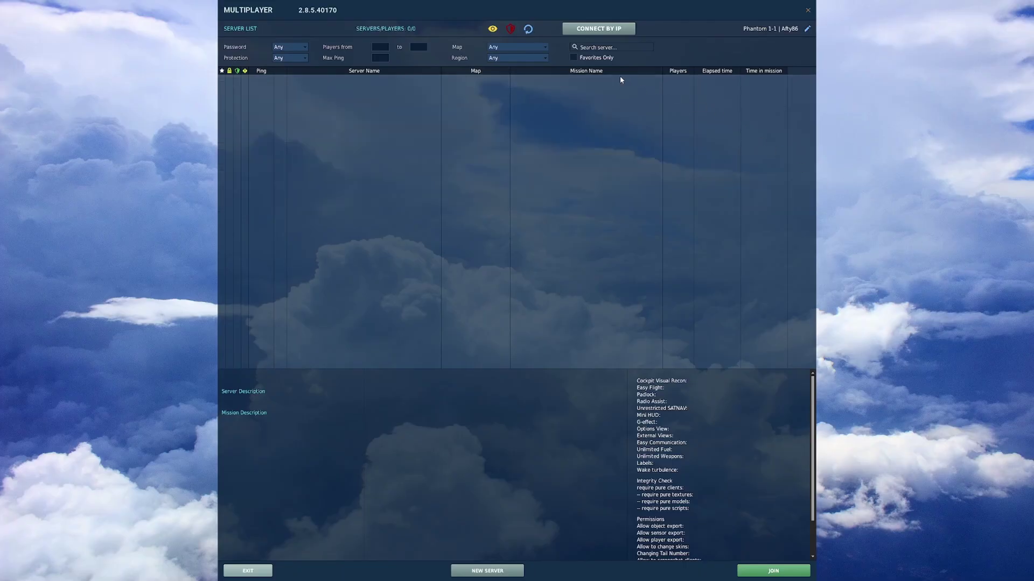
{"action": "left_click", "coordinate": [510, 29]}
{"action": "scroll", "coordinate": [538, 262], "scroll_direction": "down", "scroll_amount": 2}
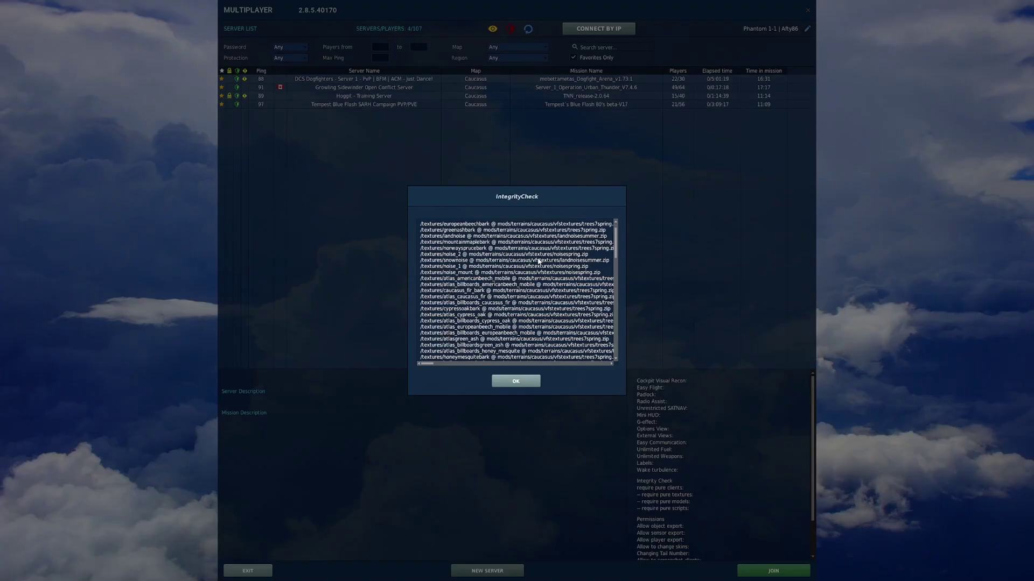
{"action": "scroll", "coordinate": [539, 263], "scroll_direction": "down", "scroll_amount": 3}
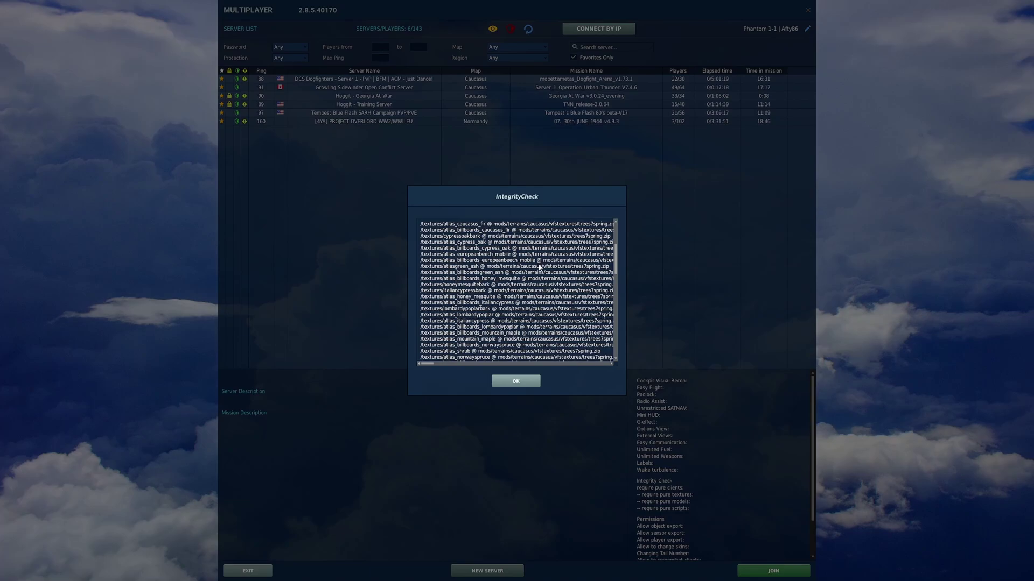
{"action": "scroll", "coordinate": [544, 290], "scroll_direction": "down", "scroll_amount": 2}
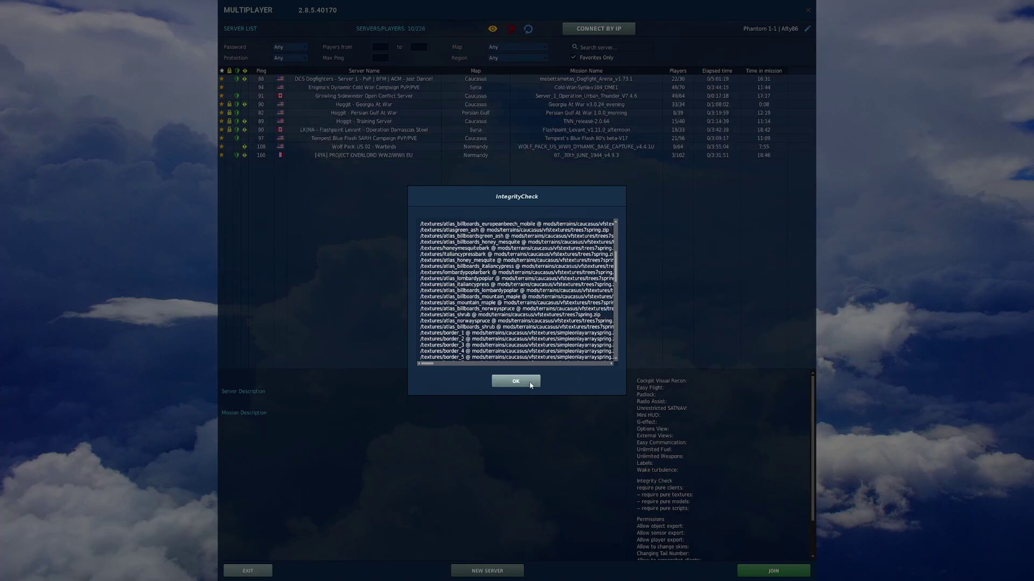
{"action": "left_click", "coordinate": [530, 384]}
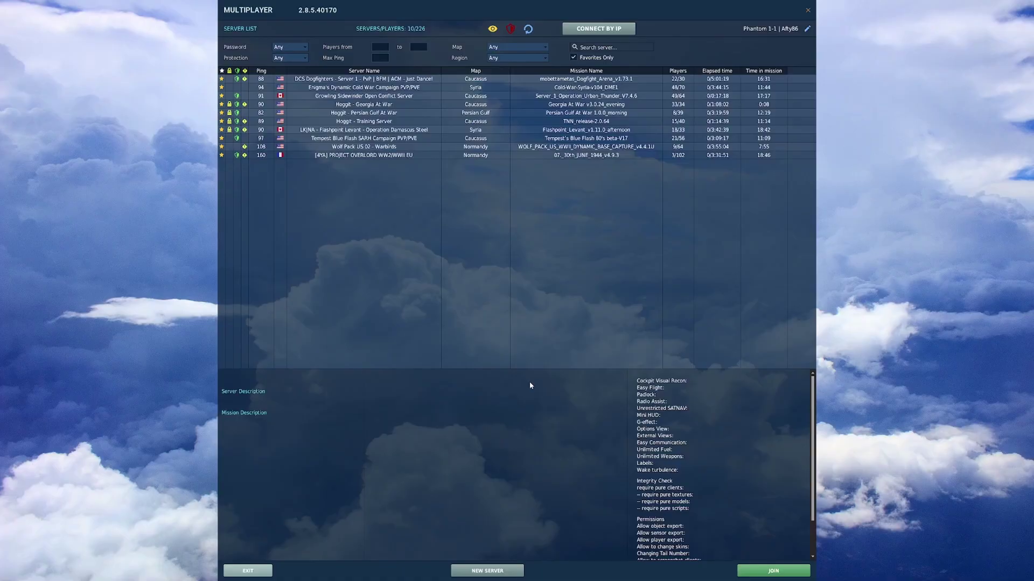
{"action": "double_click", "coordinate": [415, 138]}
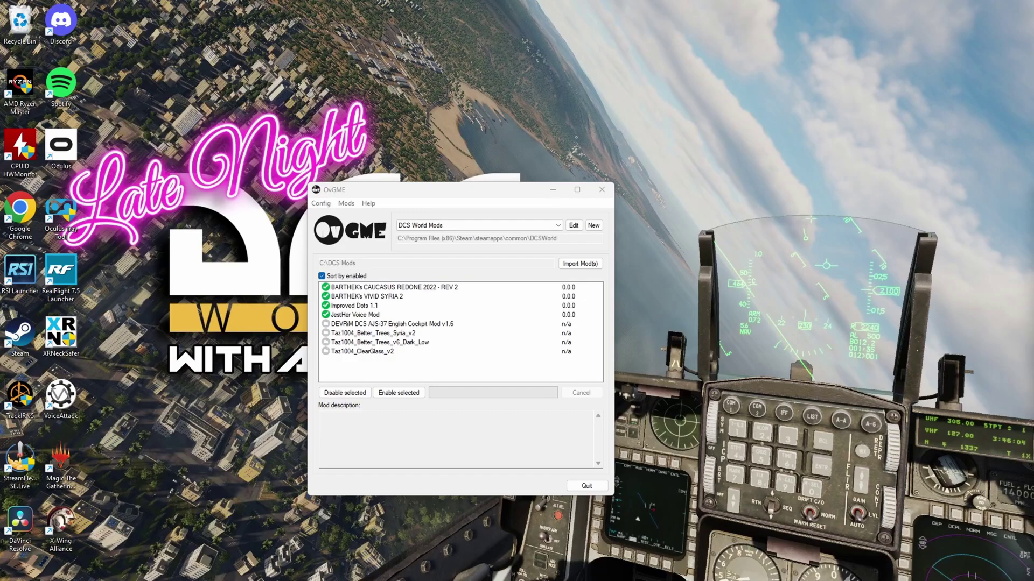
In OvGME, disable the BARTHEK's CAUCASUS REDONE 2022 - REV 2, Improved Dots 1.1, BARTHEK's VIVID SYRIA 2 and JestHer Voice Mod mods
{"action": "right_click", "coordinate": [471, 289]}
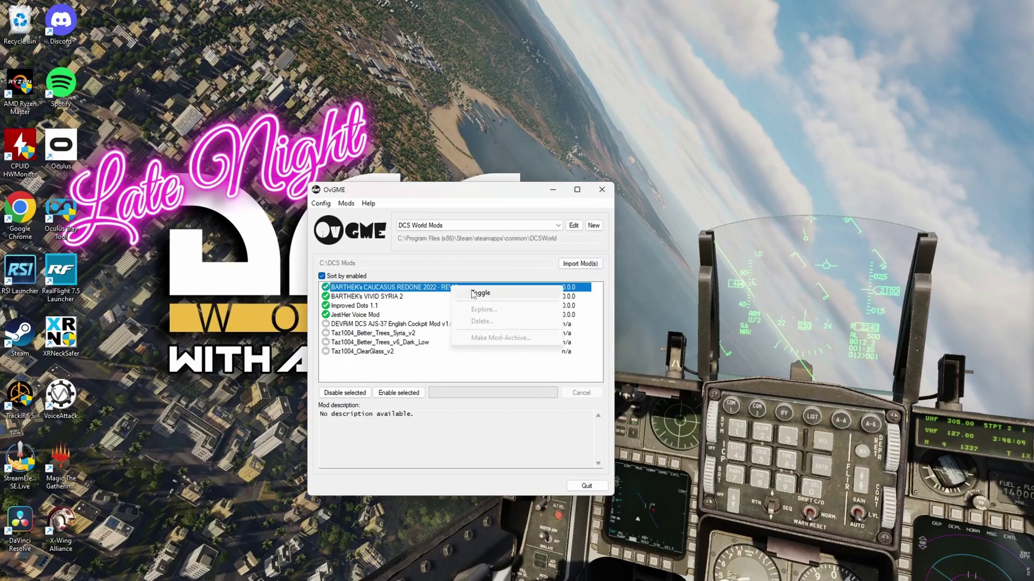
{"action": "left_click", "coordinate": [472, 294]}
{"action": "right_click", "coordinate": [389, 299]}
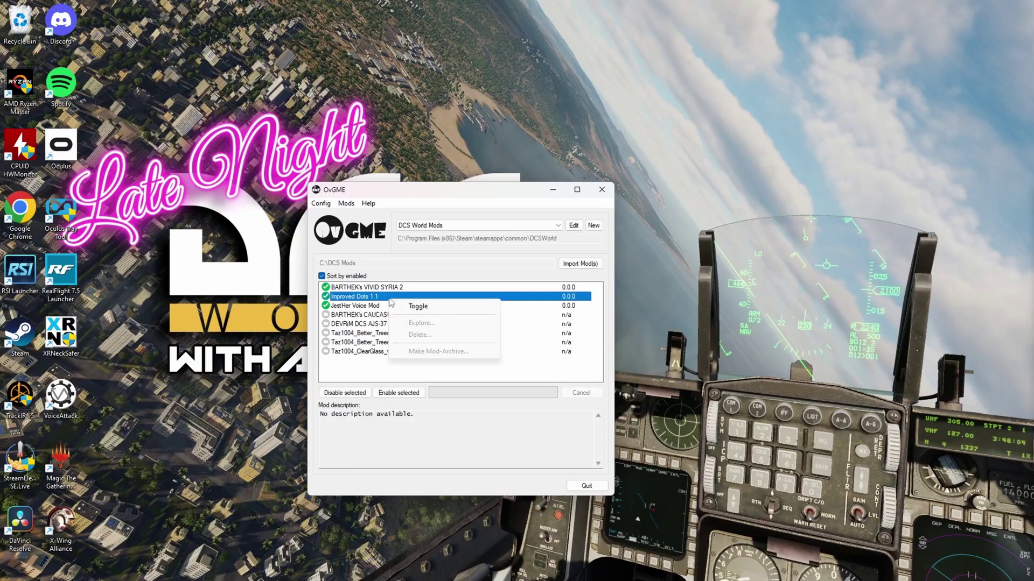
{"action": "left_click", "coordinate": [401, 305]}
{"action": "right_click", "coordinate": [379, 289]}
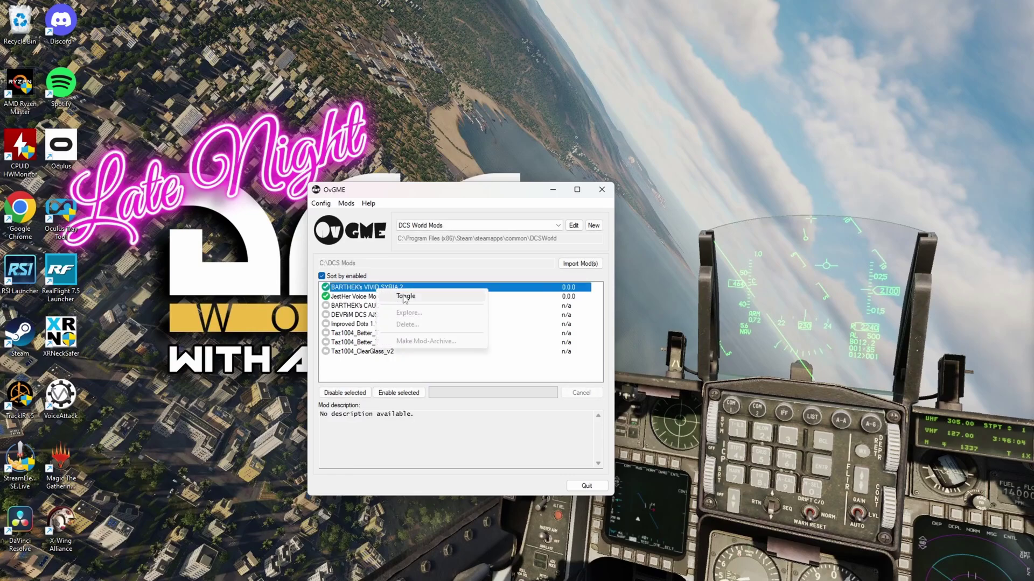
{"action": "left_click", "coordinate": [405, 298]}
{"action": "right_click", "coordinate": [365, 288]}
{"action": "left_click", "coordinate": [397, 295]}
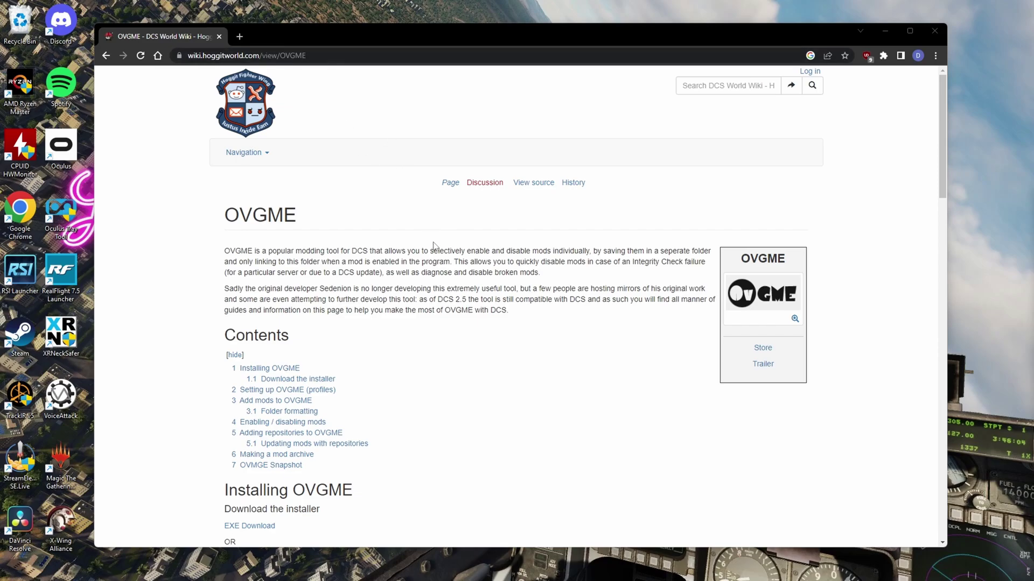
Look through the OVGME wiki page, and title the first OvGME configuration DCS Core Mods
{"action": "scroll", "coordinate": [476, 320], "scroll_direction": "down", "scroll_amount": 4}
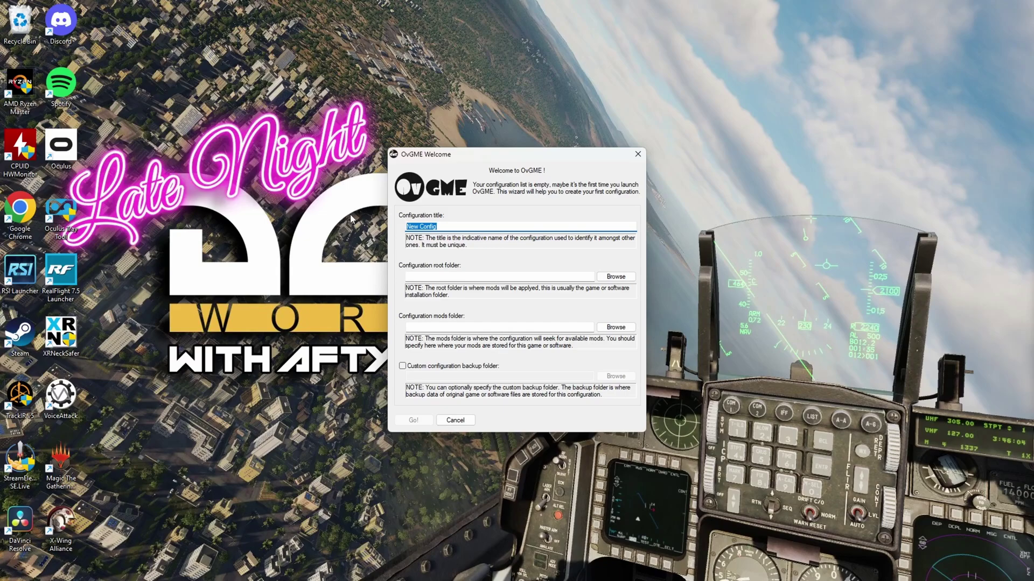
{"action": "type", "text": "DCS Core Mods"}
Set the configuration root folder to C:\Program Files (x86)\Steam\steamapps\common\DCSWorld
{"action": "left_click", "coordinate": [614, 275]}
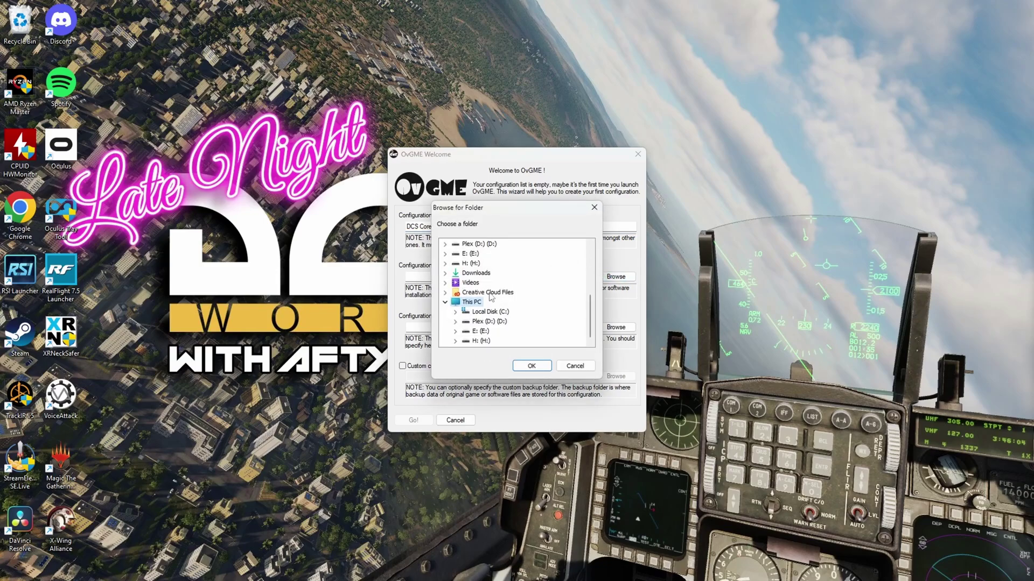
{"action": "scroll", "coordinate": [498, 319], "scroll_direction": "down", "scroll_amount": 3}
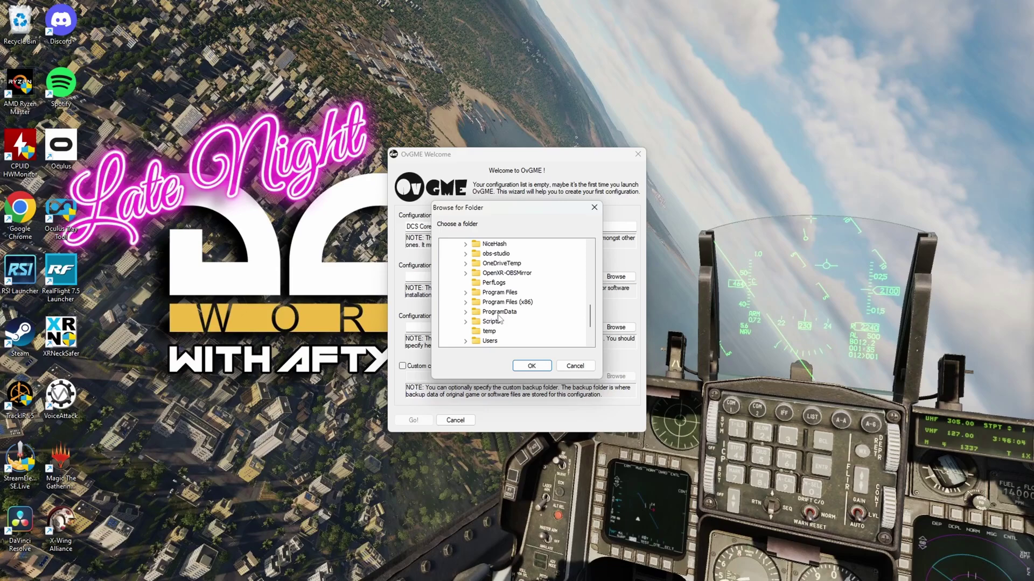
{"action": "left_click", "coordinate": [465, 303]}
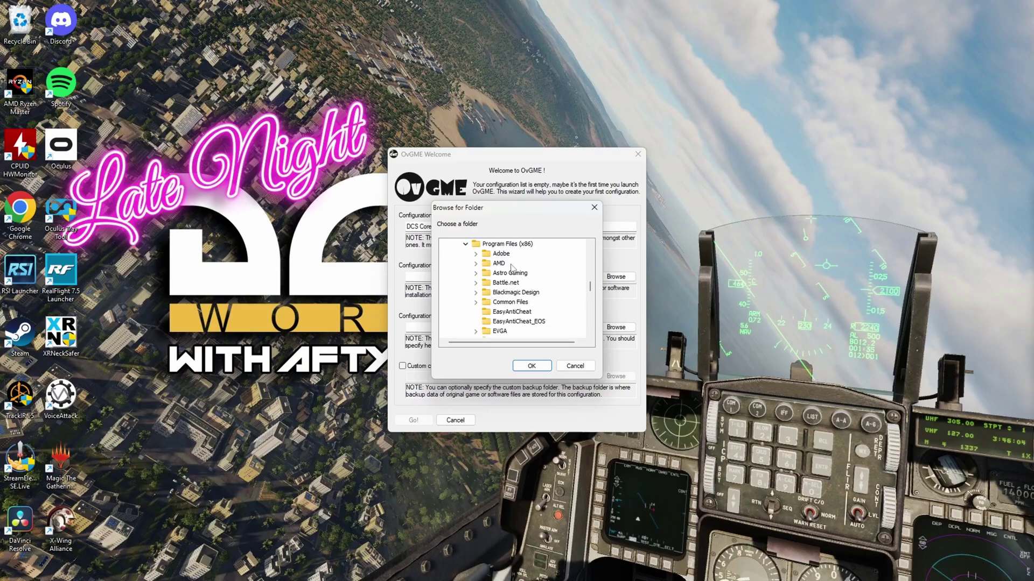
{"action": "scroll", "coordinate": [539, 277], "scroll_direction": "down", "scroll_amount": 2}
{"action": "scroll", "coordinate": [540, 277], "scroll_direction": "down", "scroll_amount": 5}
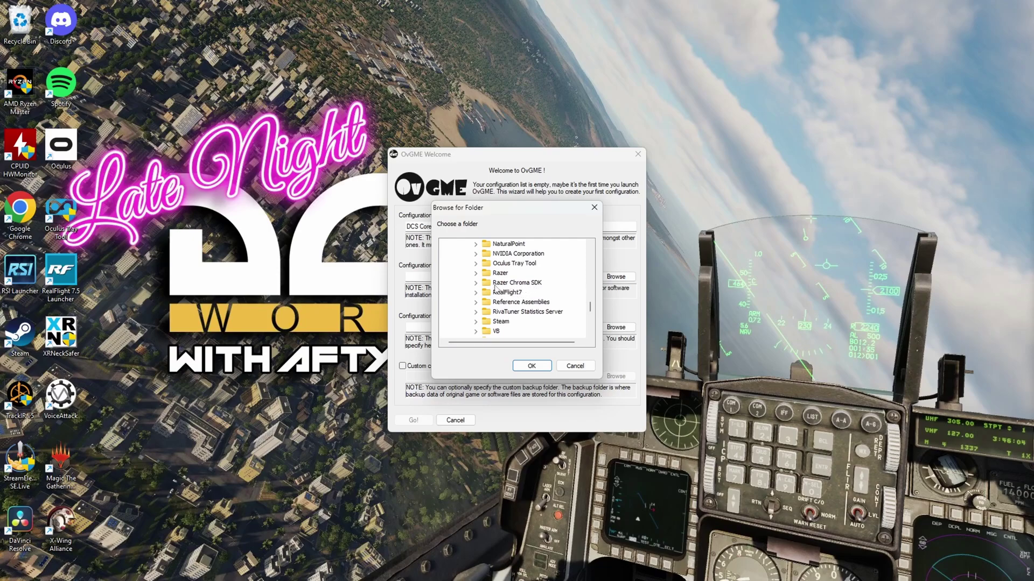
{"action": "left_click", "coordinate": [475, 321]}
{"action": "scroll", "coordinate": [511, 291], "scroll_direction": "down", "scroll_amount": 1}
{"action": "scroll", "coordinate": [514, 294], "scroll_direction": "down", "scroll_amount": 3}
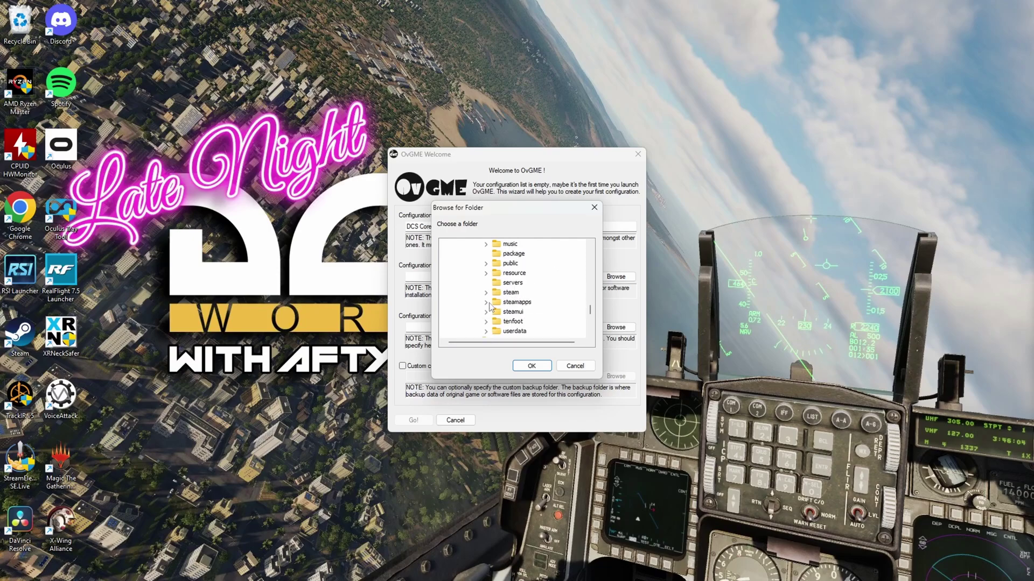
{"action": "left_click", "coordinate": [486, 302]}
{"action": "left_click", "coordinate": [496, 282]}
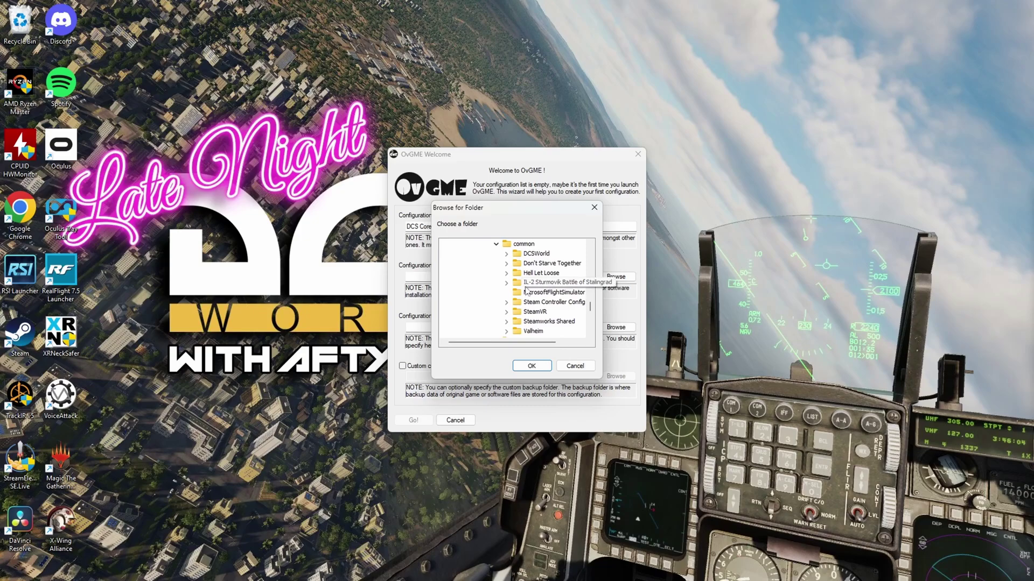
{"action": "left_click", "coordinate": [537, 254]}
{"action": "left_click", "coordinate": [532, 366]}
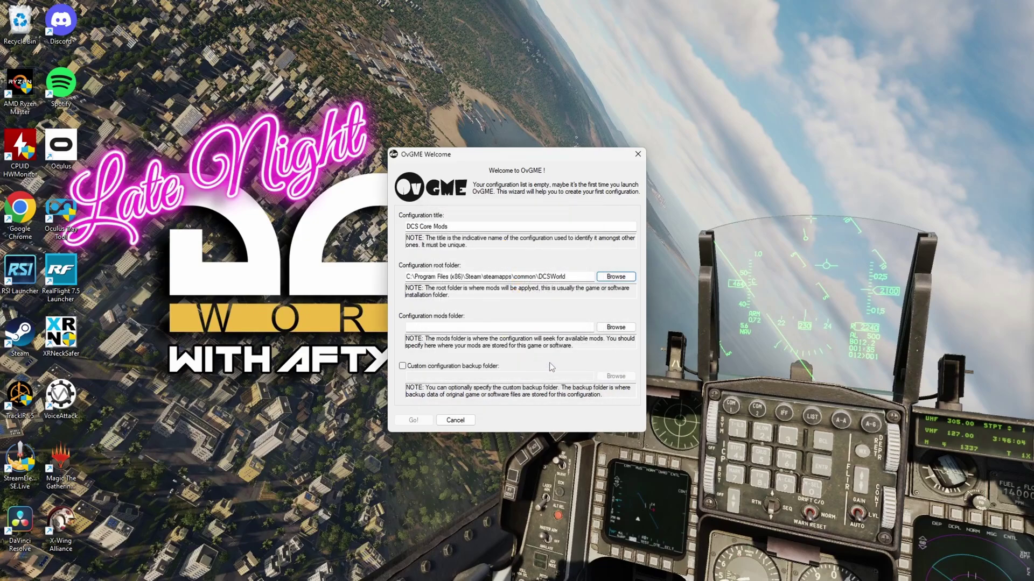
{"action": "left_click", "coordinate": [215, 246]}
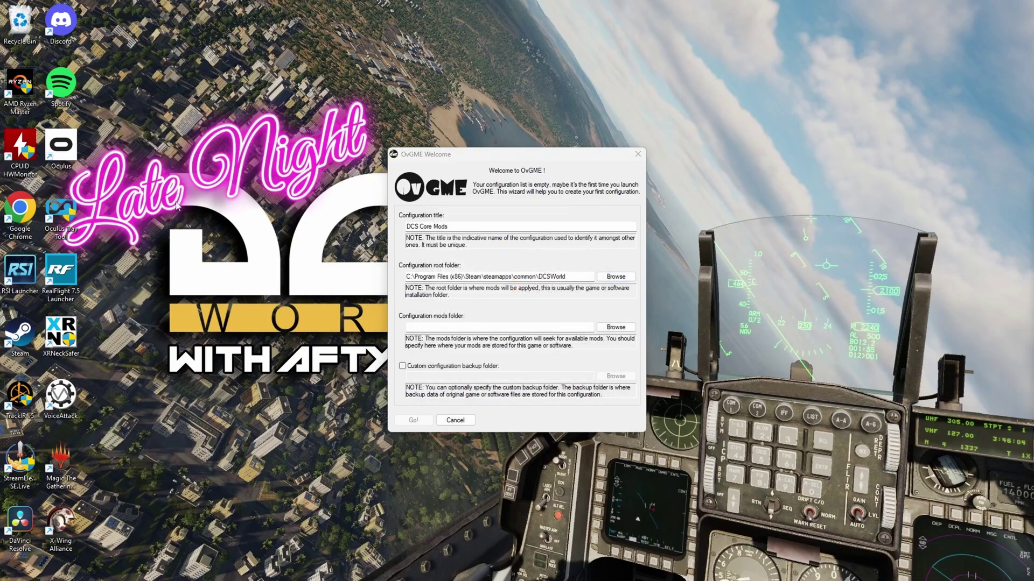
{"action": "right_click", "coordinate": [133, 146]}
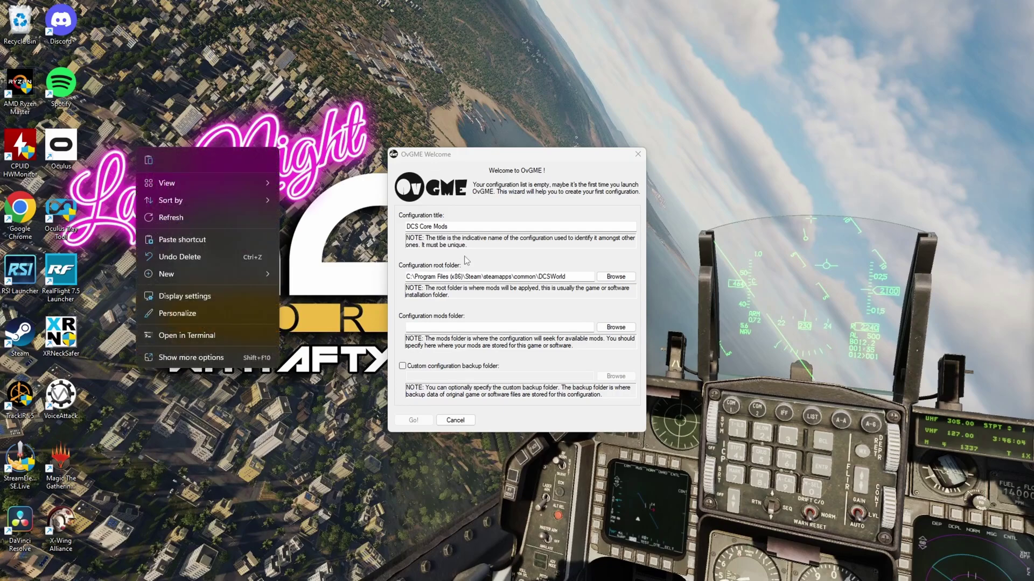
{"action": "left_click", "coordinate": [452, 311]}
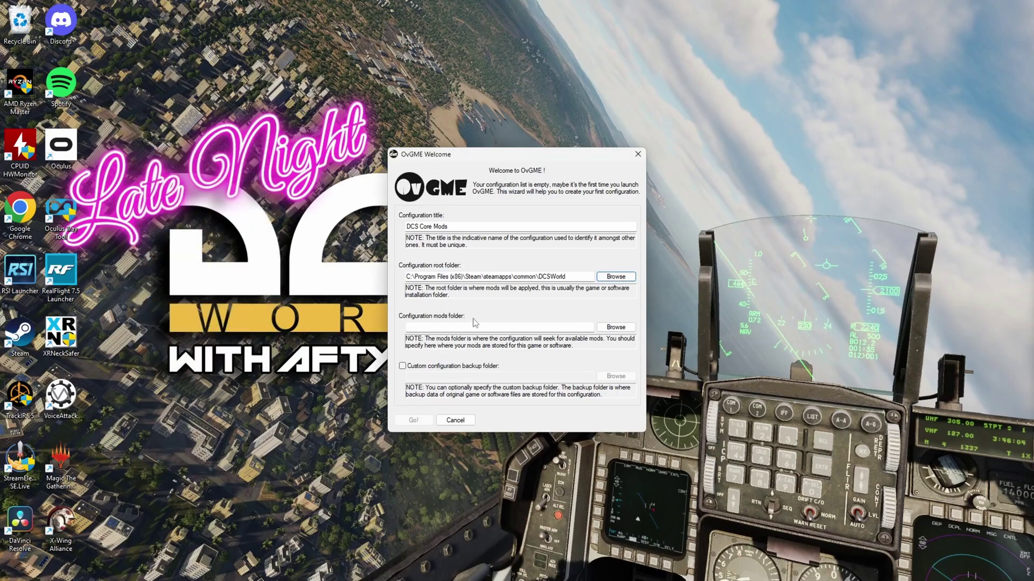
Create a new folder named DCS Mods on the desktop
{"action": "right_click", "coordinate": [142, 140]}
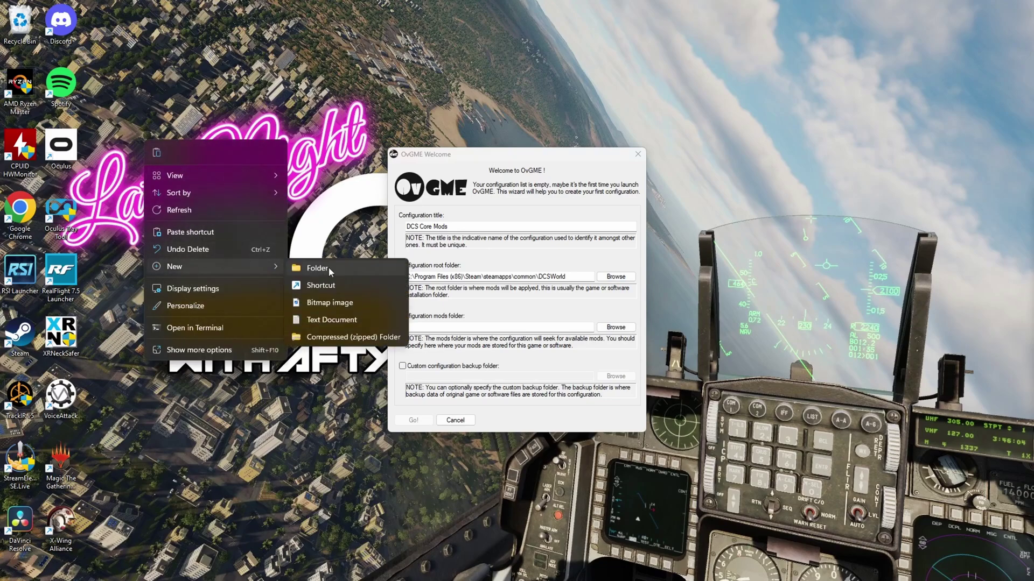
{"action": "left_click", "coordinate": [330, 268]}
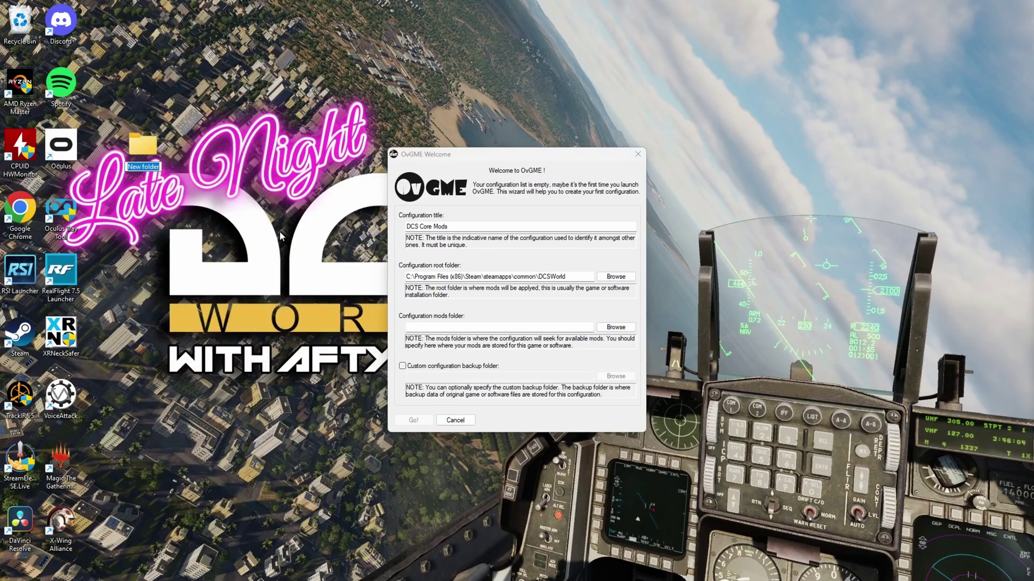
{"action": "type", "text": "DCS Mods"}
{"action": "key", "text": "Return"}
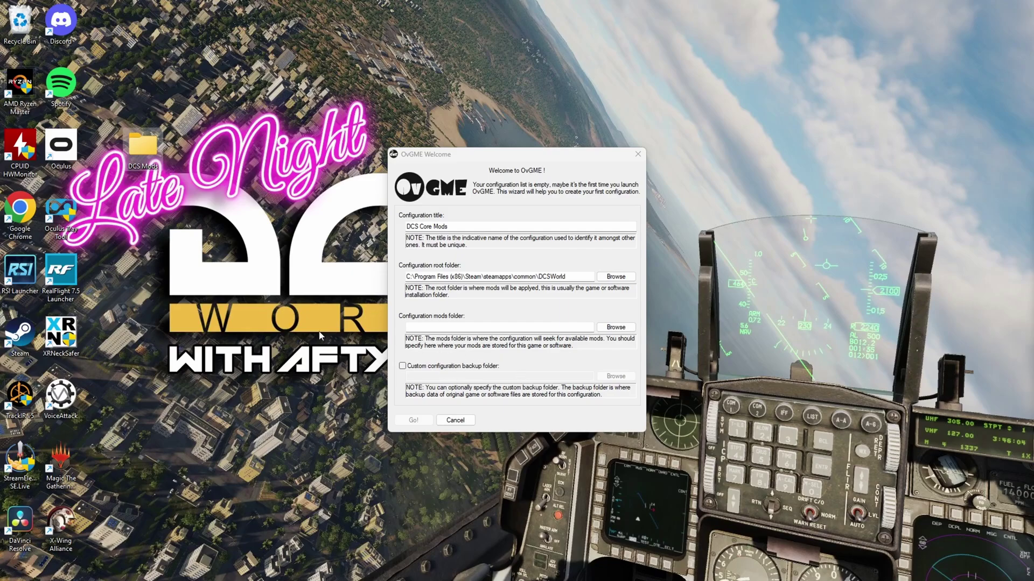
Add a second desktop folder named DCS Backup
{"action": "right_click", "coordinate": [144, 206]}
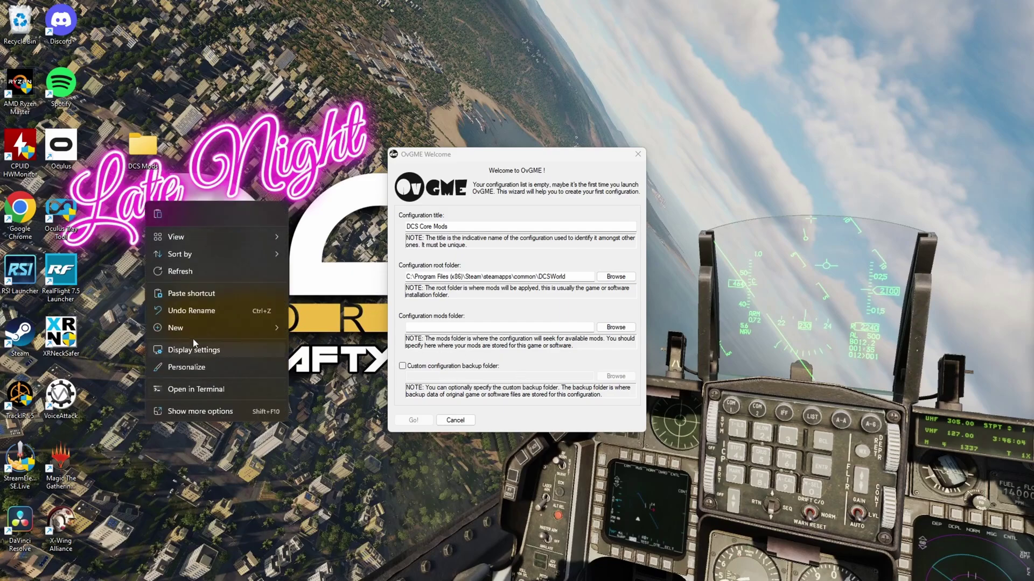
{"action": "mouse_move", "coordinate": [192, 334]}
{"action": "left_click", "coordinate": [331, 334]}
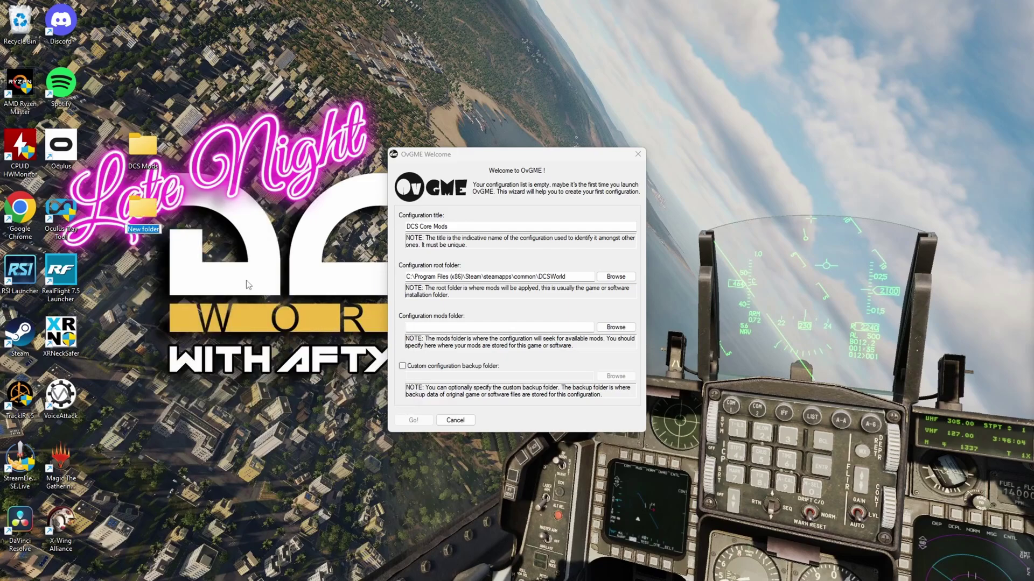
{"action": "type", "text": "DCS Backup"}
{"action": "left_click", "coordinate": [228, 319]}
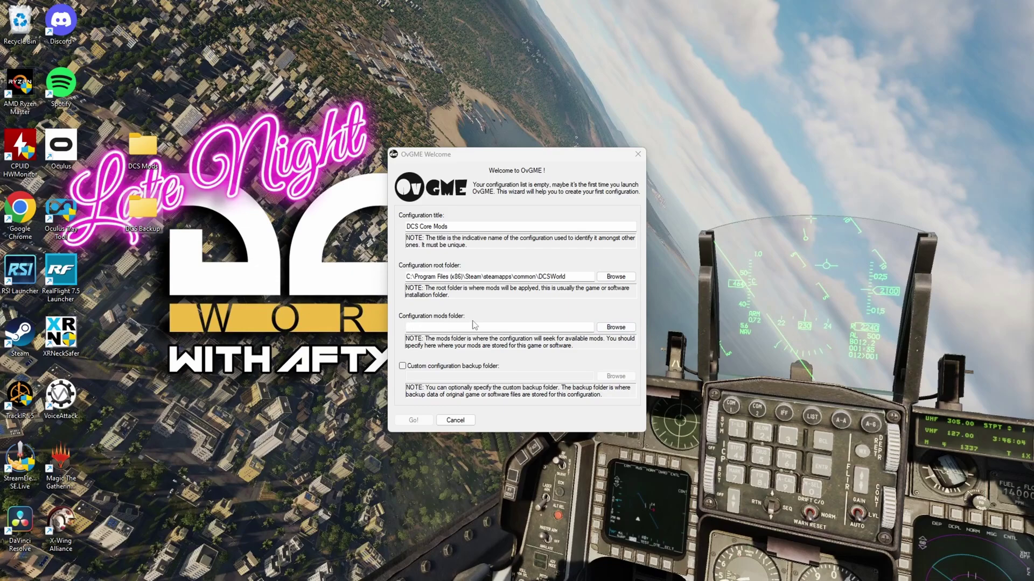
Set the configuration mods folder to the DCS Mods folder on the desktop
{"action": "left_click", "coordinate": [615, 327]}
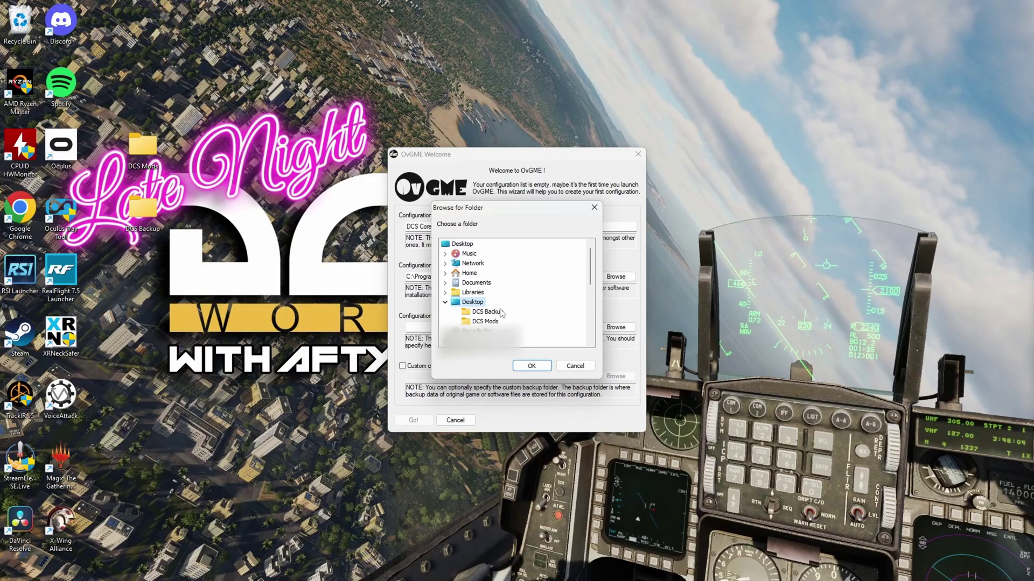
{"action": "left_click", "coordinate": [485, 322]}
{"action": "left_click", "coordinate": [536, 367]}
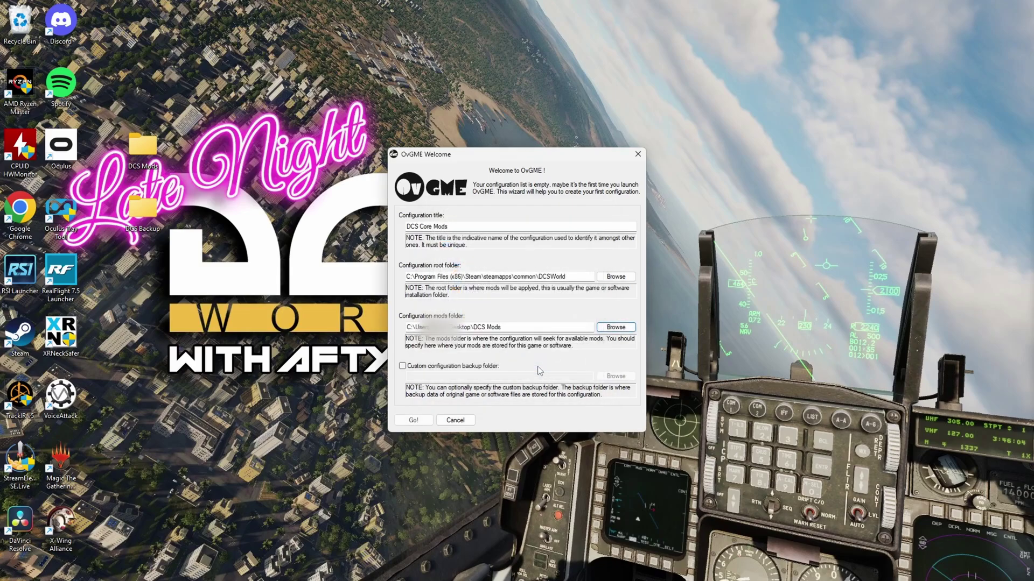
Enable the custom configuration backup folder, point it to the desktop's DCS Backup folder, and create the configuration
{"action": "left_click", "coordinate": [404, 366]}
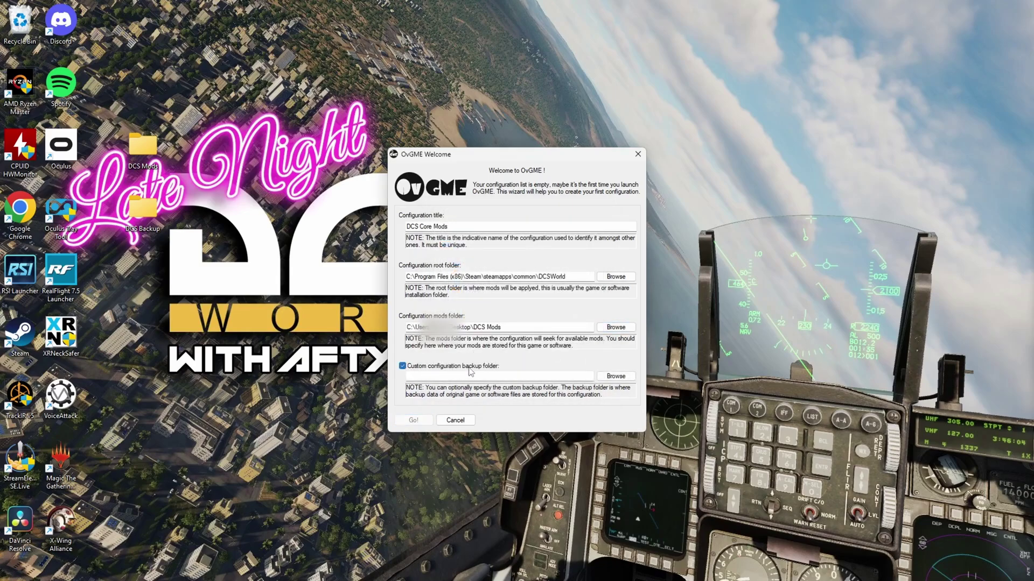
{"action": "left_click", "coordinate": [613, 376]}
{"action": "scroll", "coordinate": [478, 283], "scroll_direction": "up", "scroll_amount": 3}
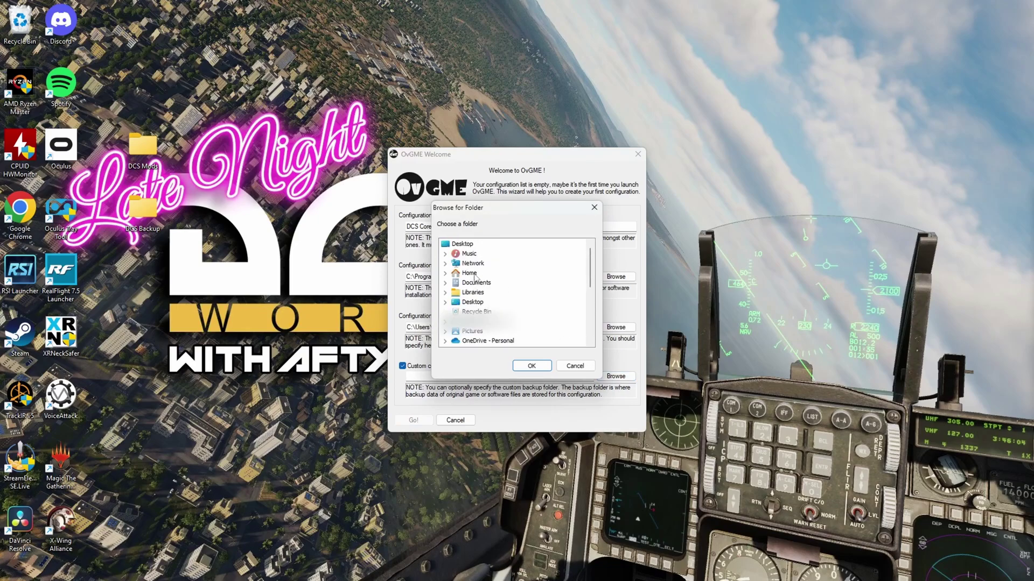
{"action": "left_click", "coordinate": [469, 303]}
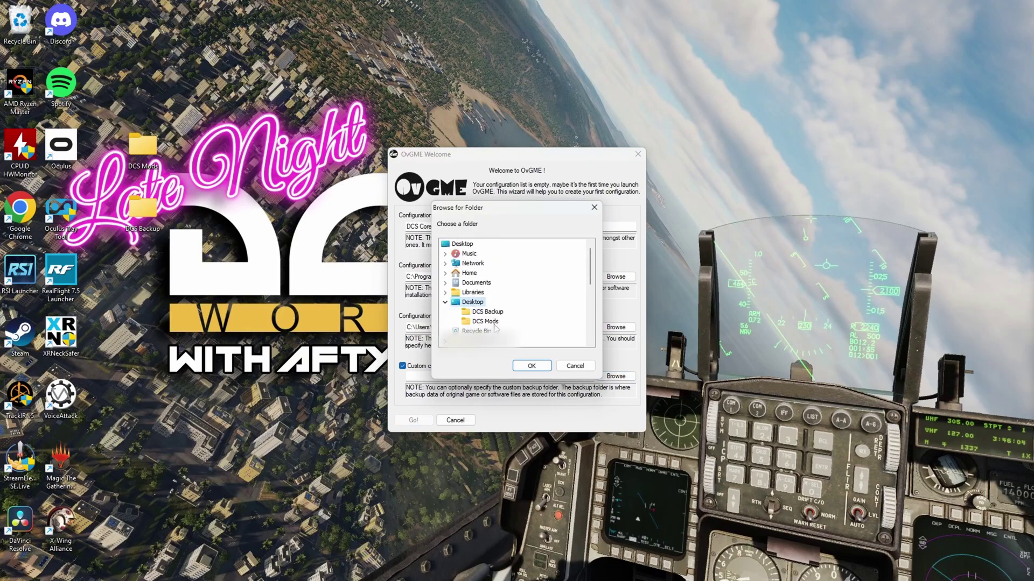
{"action": "left_click", "coordinate": [494, 313]}
{"action": "left_click", "coordinate": [531, 365]}
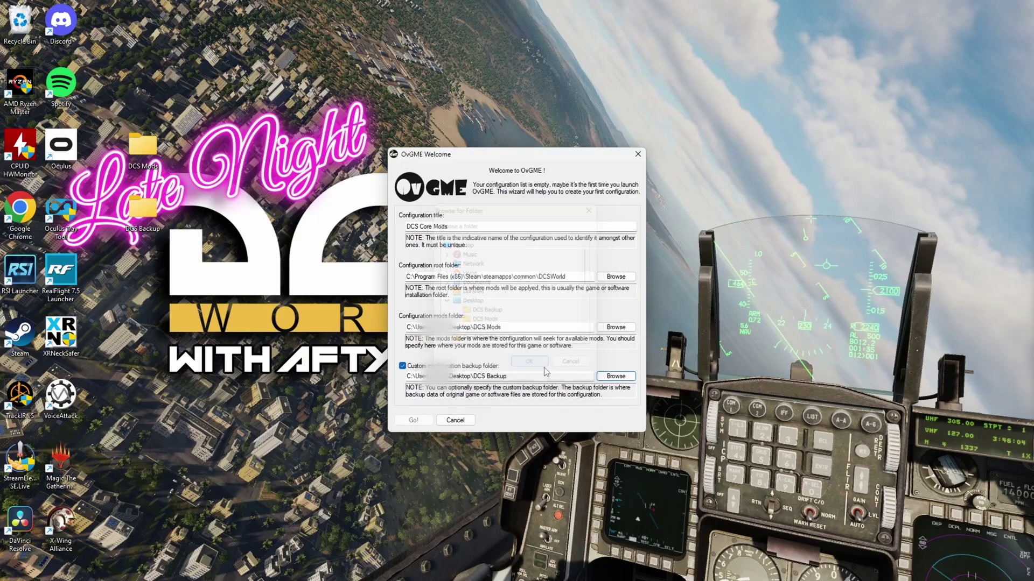
{"action": "left_click", "coordinate": [423, 423]}
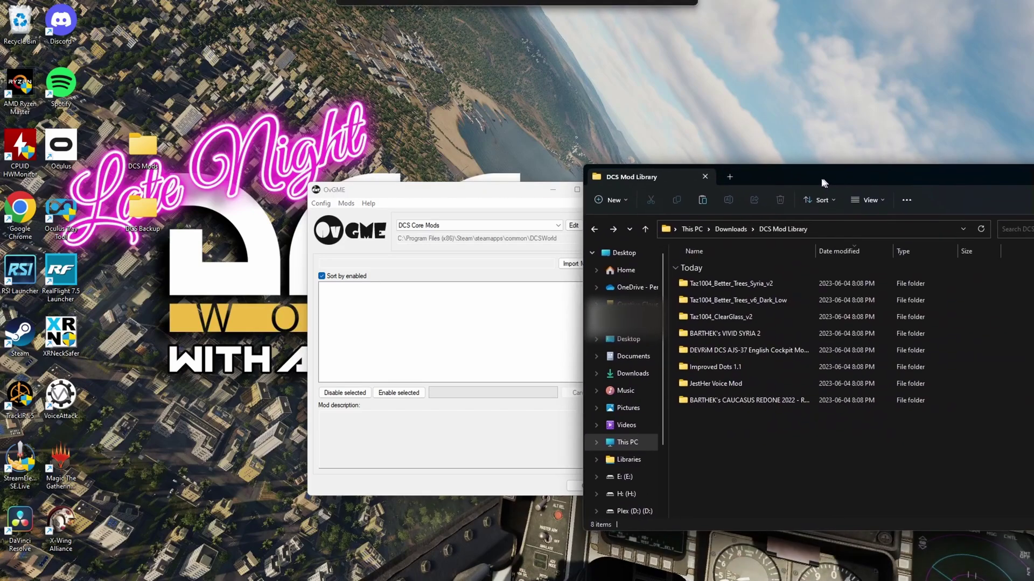
Move the DCS Mod Library window fully into view and sort its mod folders by name
{"action": "left_click_drag", "start_coordinate": [816, 194], "coordinate": [632, 125]}
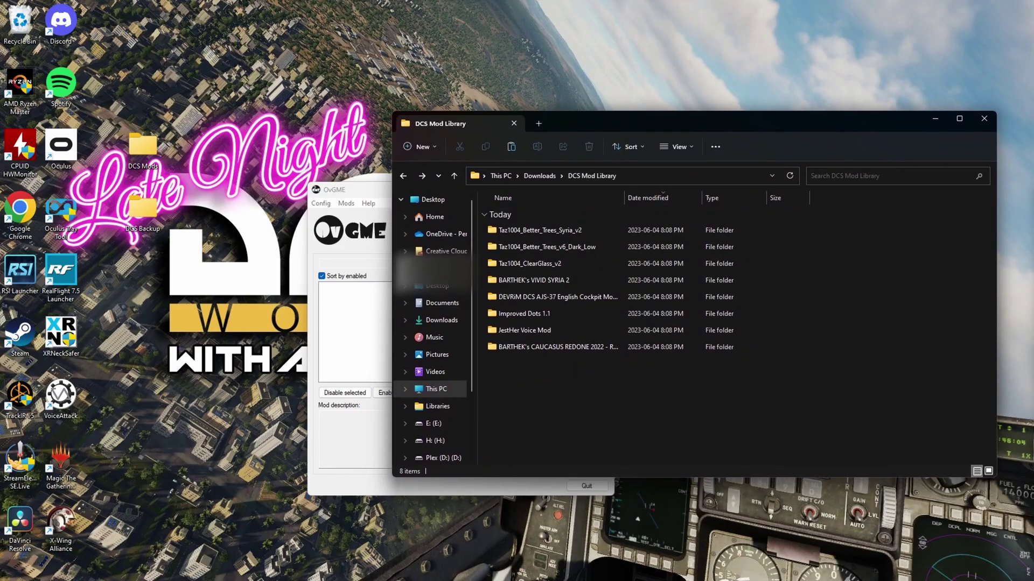
{"action": "left_click", "coordinate": [512, 197]}
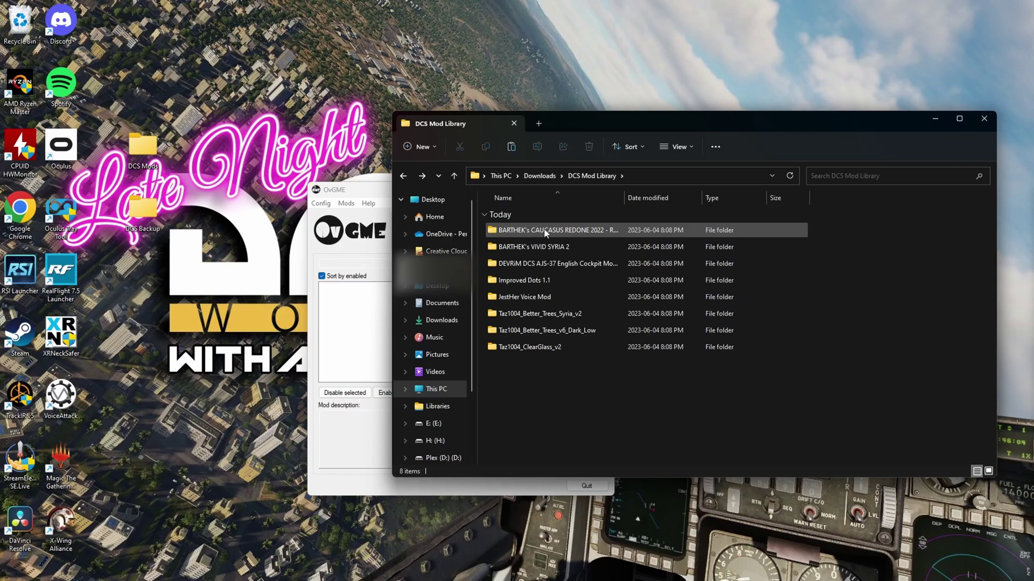
{"action": "left_click", "coordinate": [371, 322]}
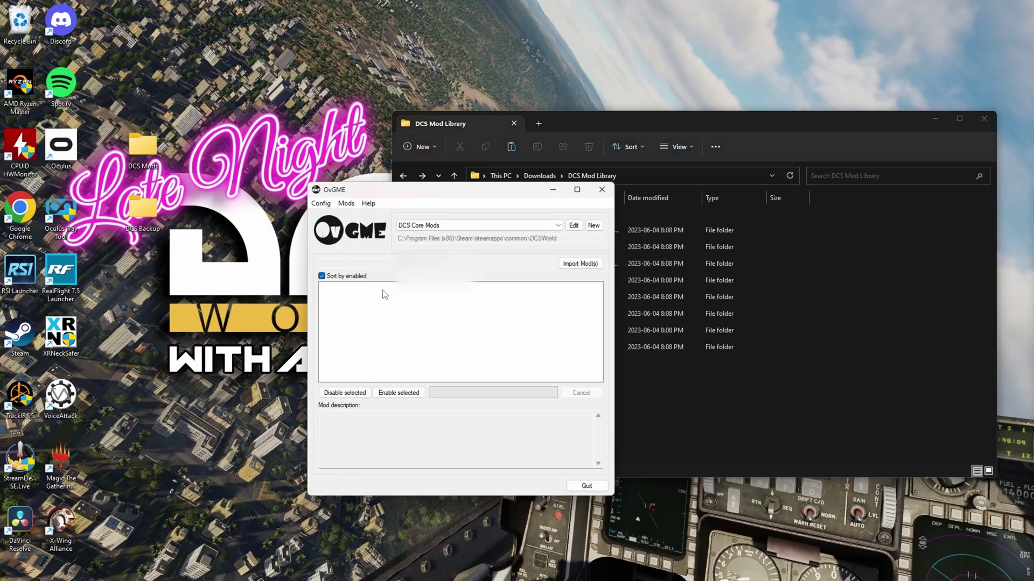
{"action": "left_click", "coordinate": [685, 383]}
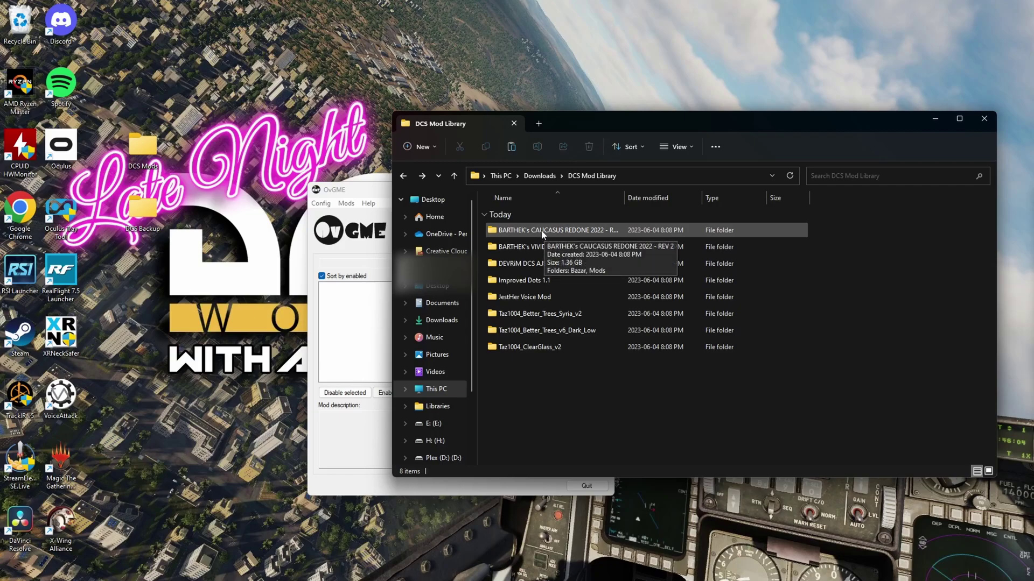
Compare the folders inside BARTHEK's CAUCASUS REDONE 2022 - REV 2 with those in the DCSWorld installation folder
{"action": "double_click", "coordinate": [541, 231]}
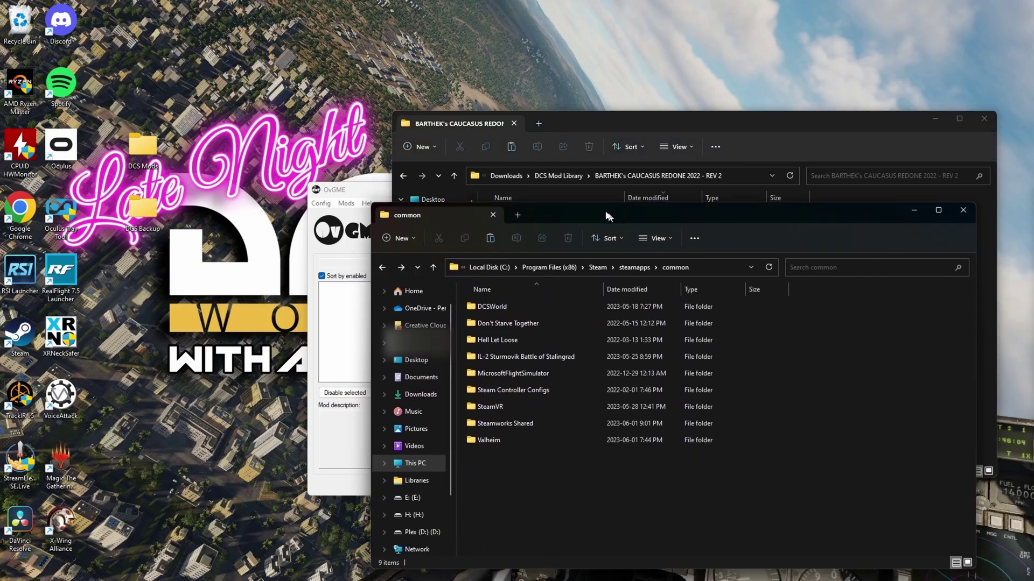
{"action": "left_click", "coordinate": [431, 276]}
{"action": "double_click", "coordinate": [430, 274]}
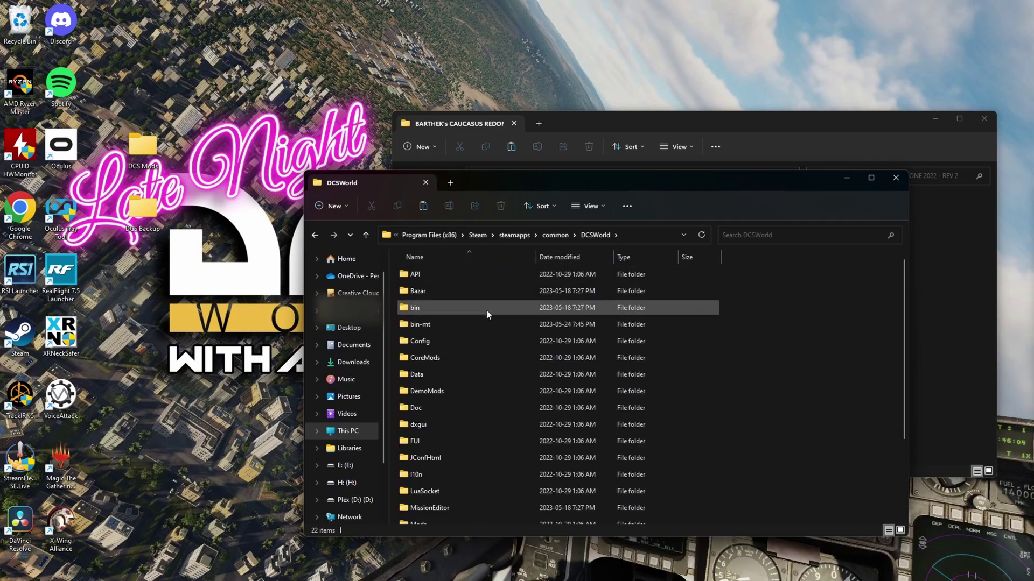
{"action": "left_click_drag", "start_coordinate": [591, 184], "coordinate": [399, 203]}
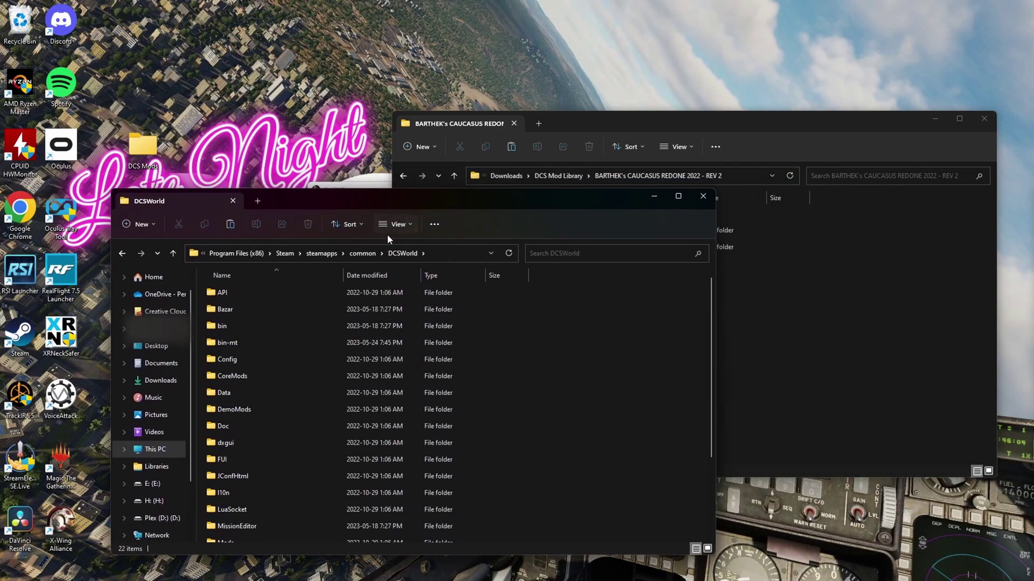
{"action": "left_click", "coordinate": [742, 248]}
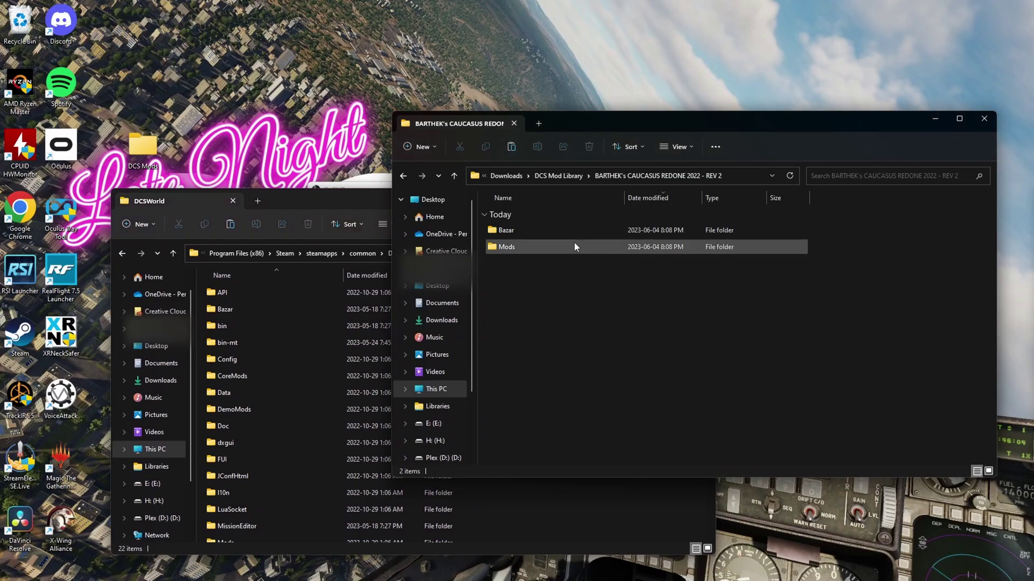
{"action": "left_click", "coordinate": [237, 308]}
{"action": "scroll", "coordinate": [232, 484], "scroll_direction": "down", "scroll_amount": 2}
{"action": "scroll", "coordinate": [226, 459], "scroll_direction": "up", "scroll_amount": 2}
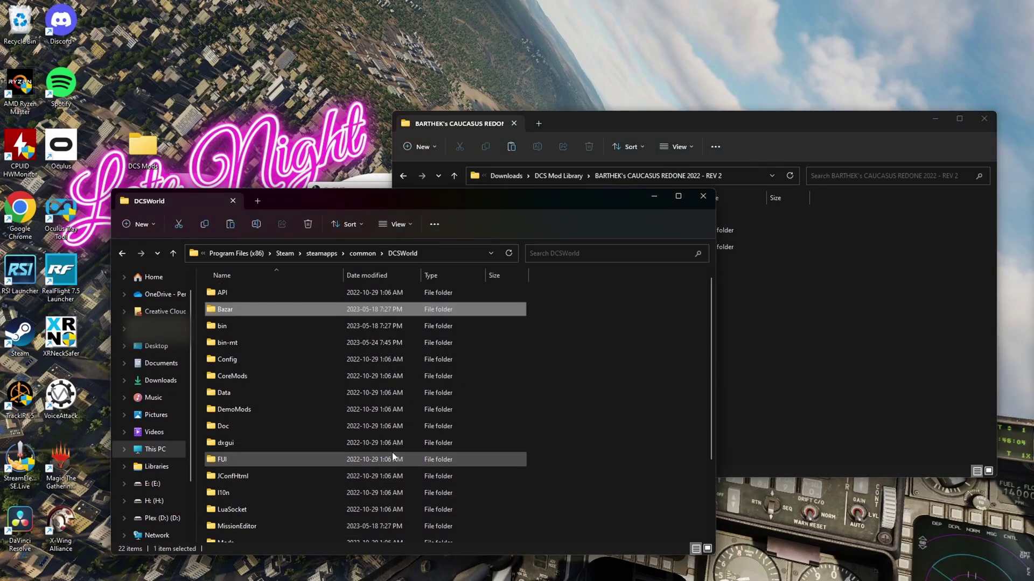
{"action": "left_click", "coordinate": [701, 198]}
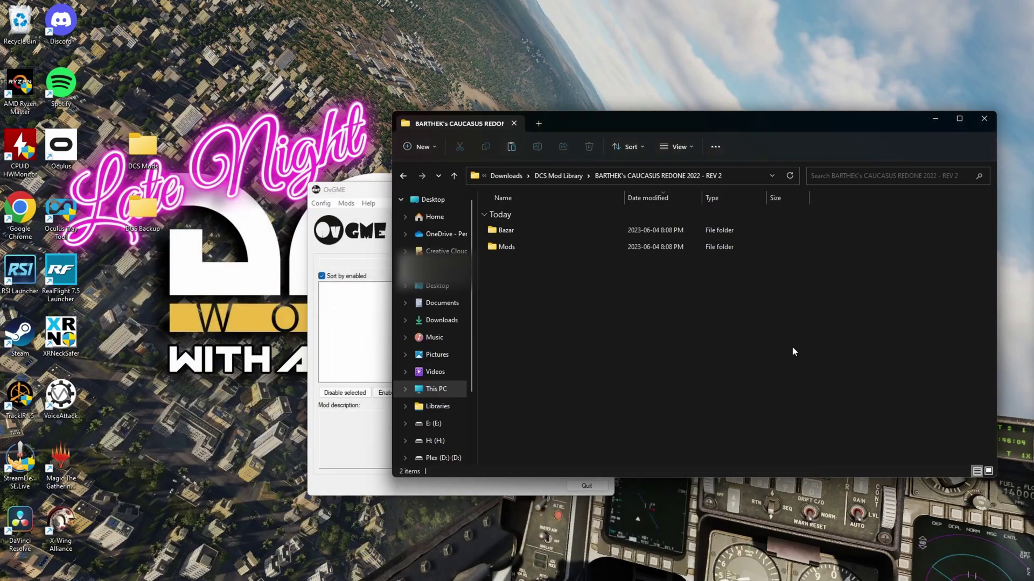
Examine the folder structure inside the BARTHEK's VIVID SYRIA 2, DEVRiM DCS AJS-37 English Cockpit Mod v1.6 and Improved Dots 1.1 mods
{"action": "key", "text": "alt+Left"}
{"action": "double_click", "coordinate": [533, 246]}
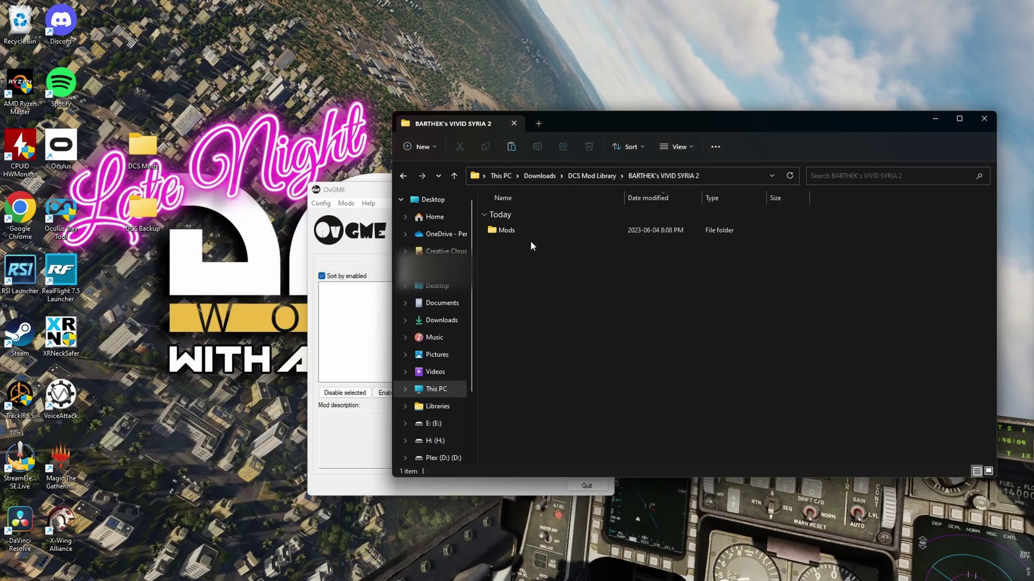
{"action": "key", "text": "alt+Left"}
{"action": "double_click", "coordinate": [538, 264]}
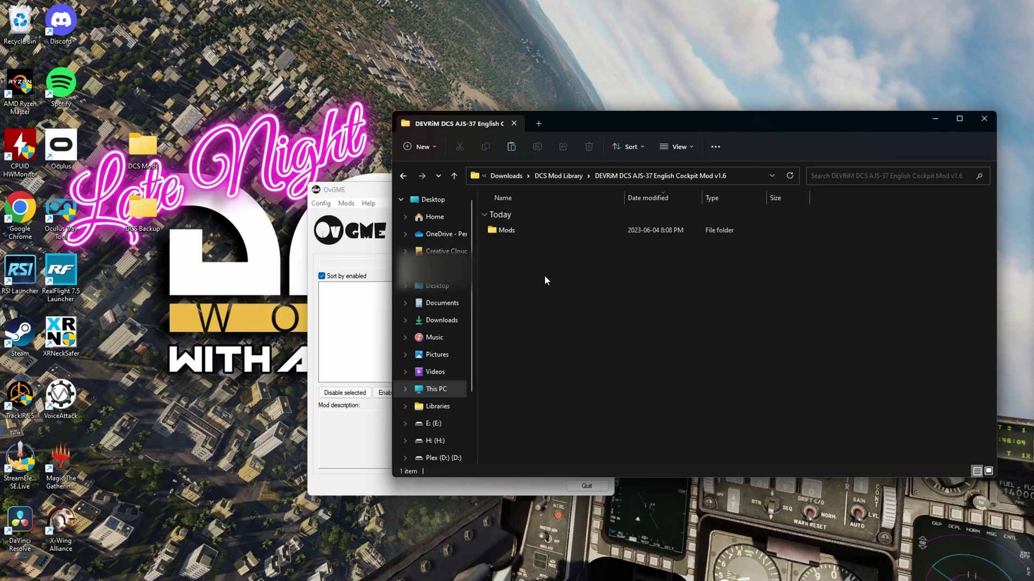
{"action": "key", "text": "alt+Left"}
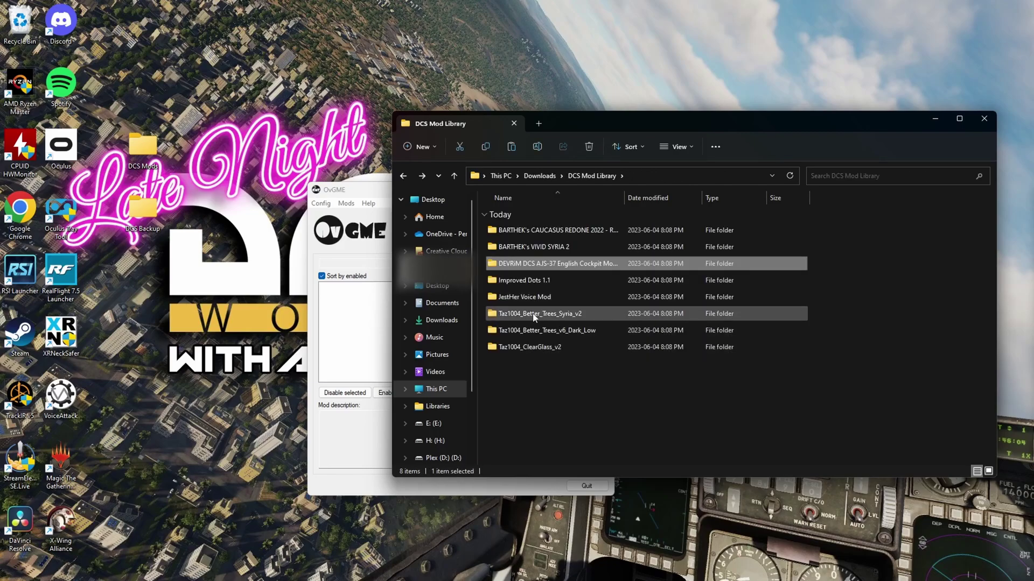
{"action": "double_click", "coordinate": [517, 280]}
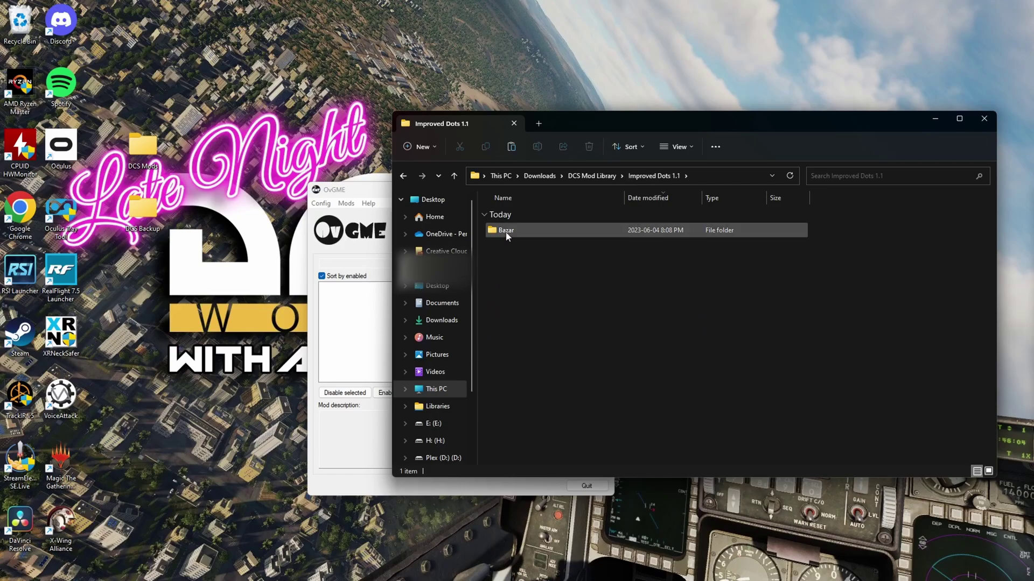
{"action": "key", "text": "alt+Left"}
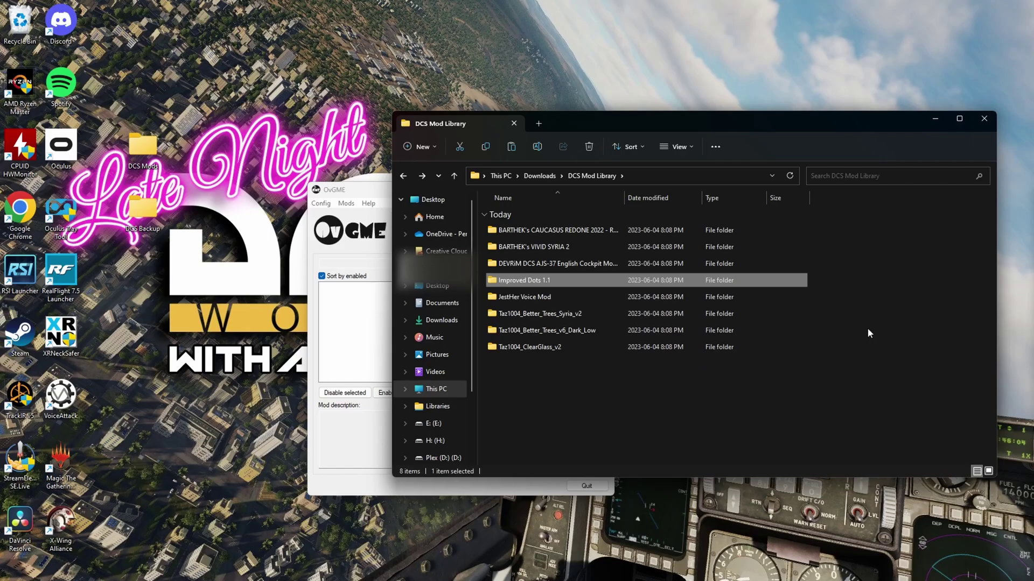
{"action": "left_click", "coordinate": [866, 339]}
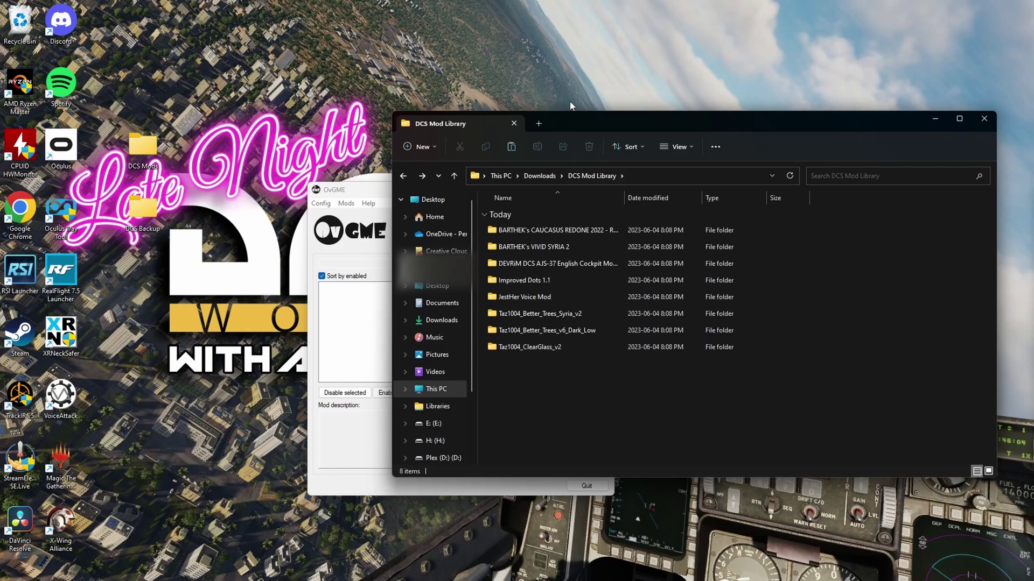
Copy all eight mod folders in the DCS Mod Library folder
{"action": "left_click_drag", "start_coordinate": [596, 408], "coordinate": [524, 231]}
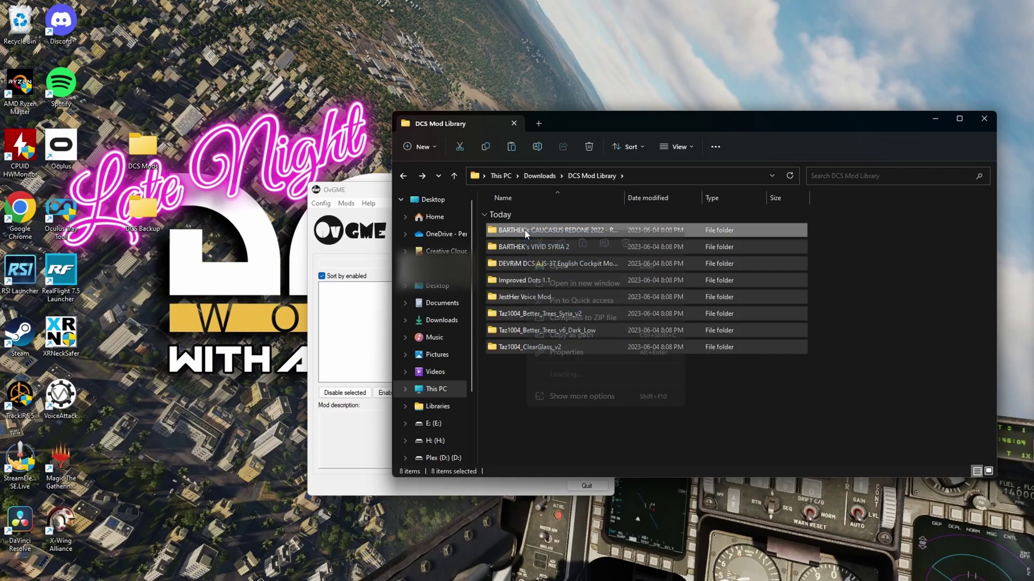
{"action": "right_click", "coordinate": [526, 233]}
{"action": "left_click", "coordinate": [562, 243]}
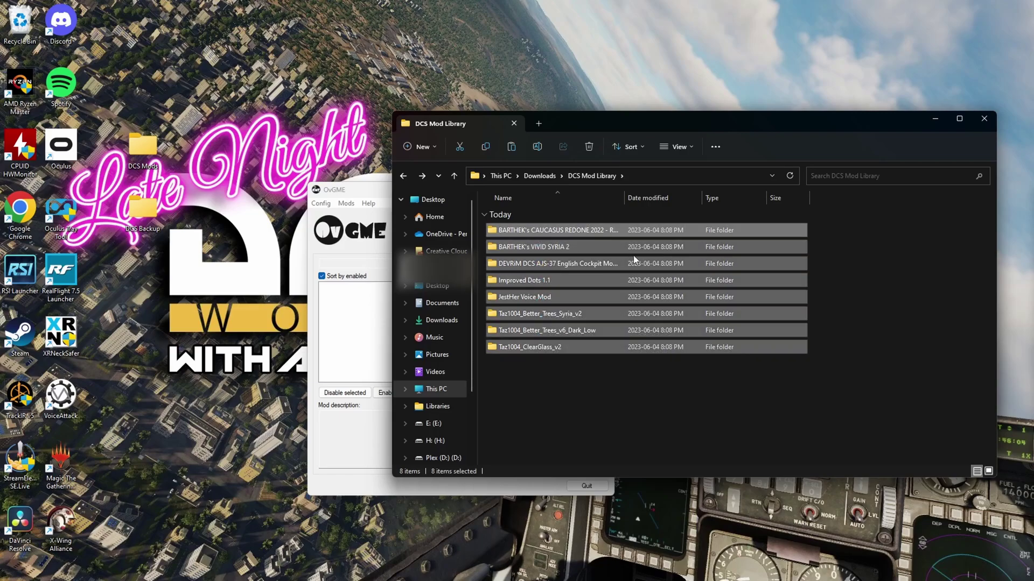
Open the desktop's DCS Mods folder, close the DCS Mod Library window, and place the OvGME window beside the open folder
{"action": "left_click_drag", "start_coordinate": [376, 188], "coordinate": [492, 200]}
{"action": "left_click", "coordinate": [143, 146]}
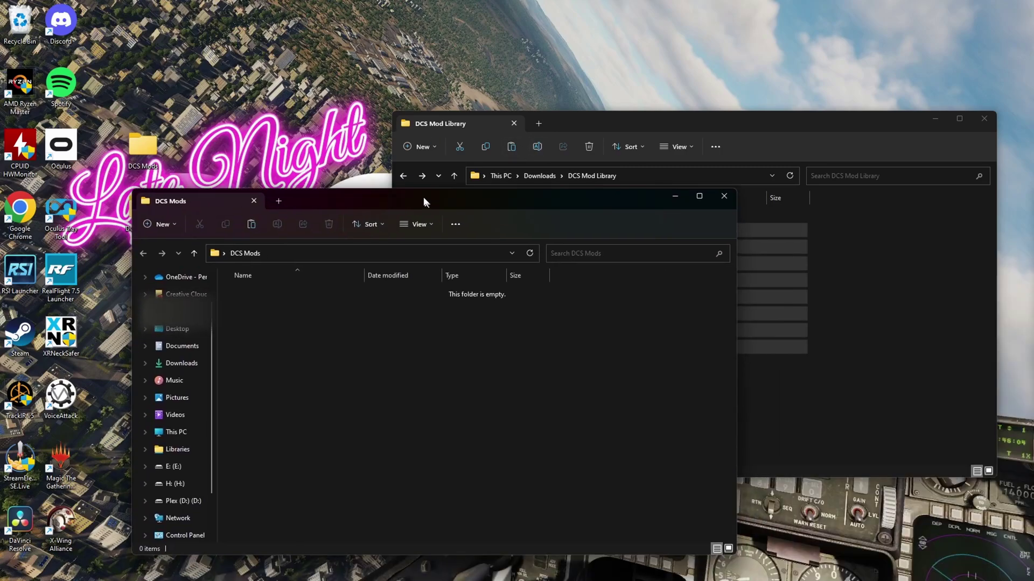
{"action": "left_click_drag", "start_coordinate": [423, 197], "coordinate": [347, 175]}
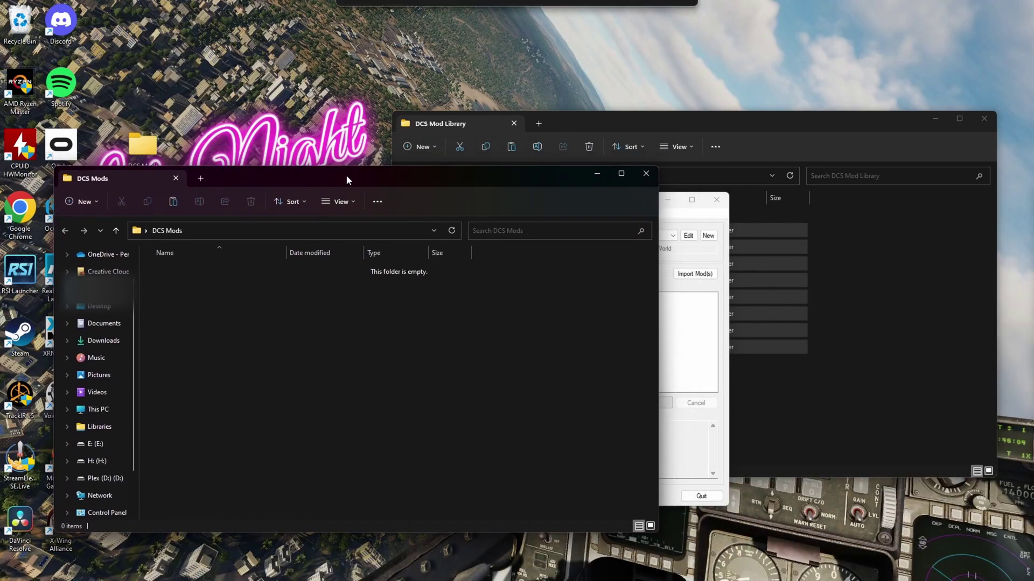
{"action": "left_click", "coordinate": [976, 117]}
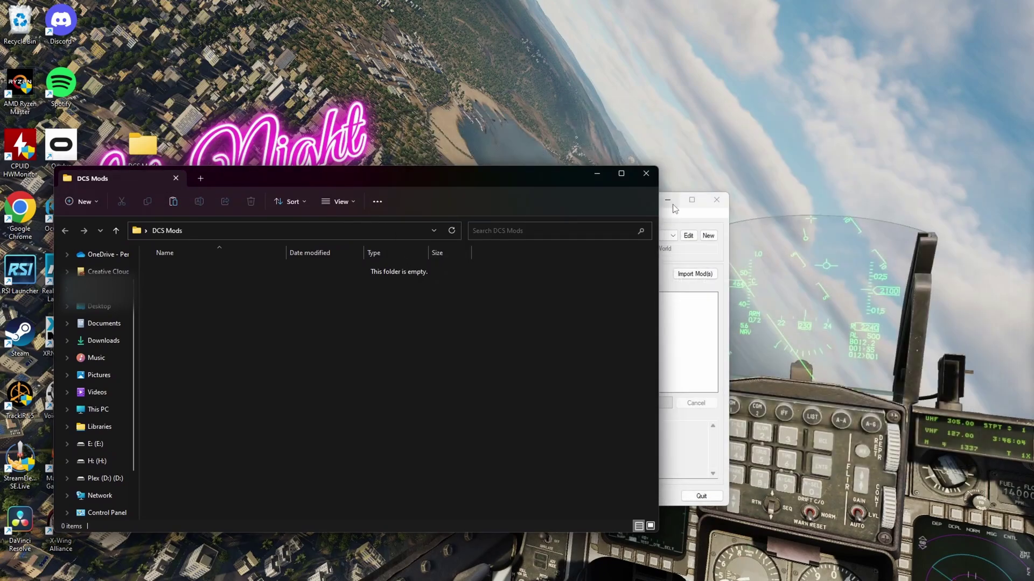
{"action": "left_click", "coordinate": [672, 216]}
{"action": "left_click_drag", "start_coordinate": [555, 196], "coordinate": [808, 186]}
Paste the eight copied mod folders into the empty DCS Mods folder
{"action": "left_click", "coordinate": [299, 348]}
{"action": "right_click", "coordinate": [301, 355]}
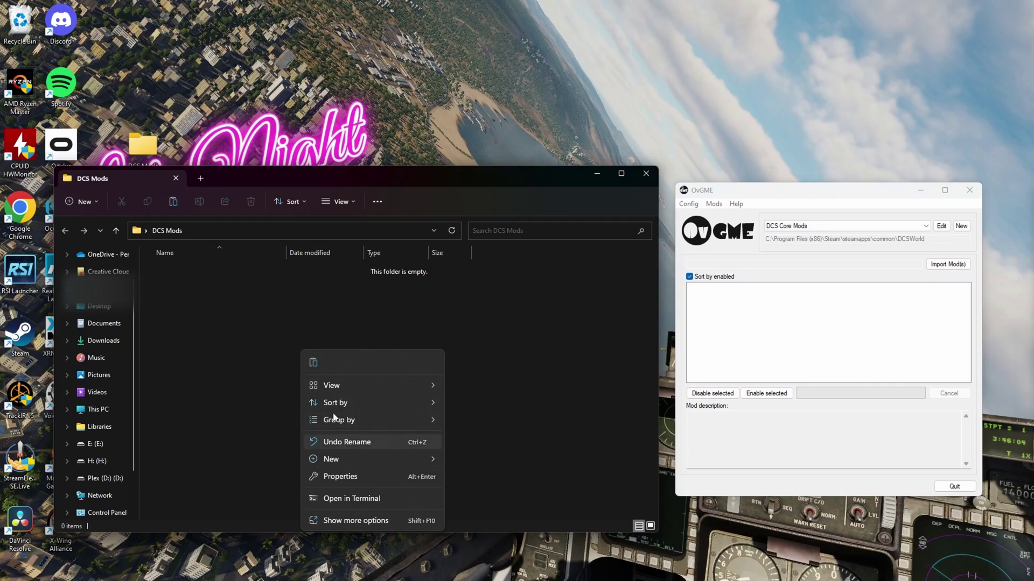
{"action": "left_click", "coordinate": [313, 362]}
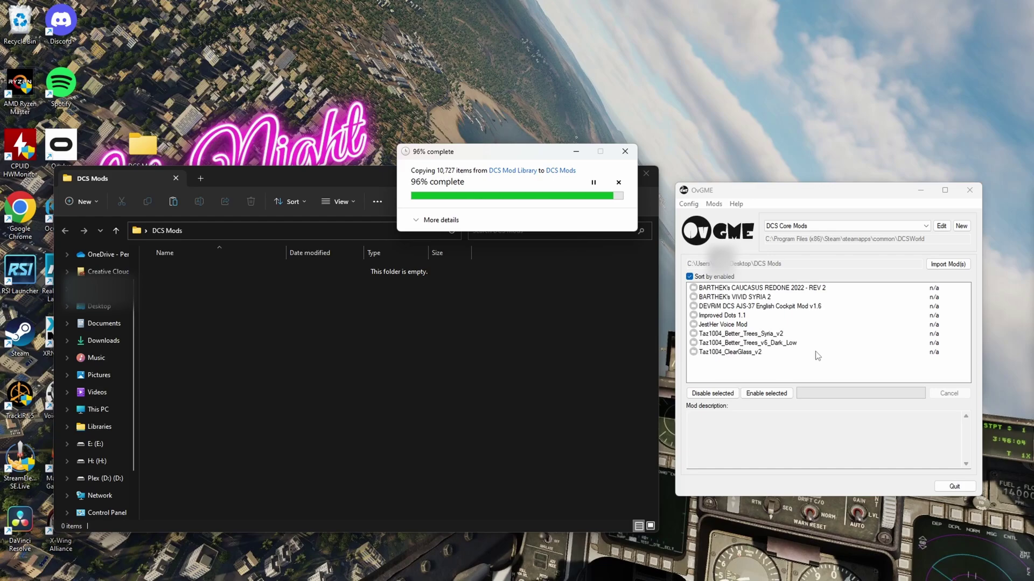
{"action": "left_click", "coordinate": [430, 451]}
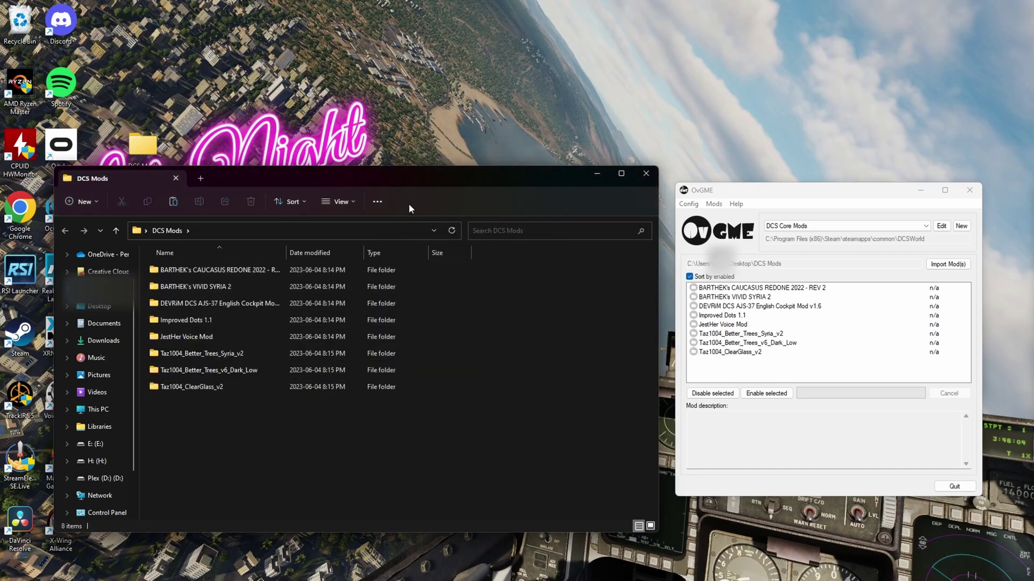
Open the desktop's DCS Backup folder and arrange its window below the DCS Mods window, leaving OvGME uncovered
{"action": "left_click_drag", "start_coordinate": [443, 178], "coordinate": [494, 215]}
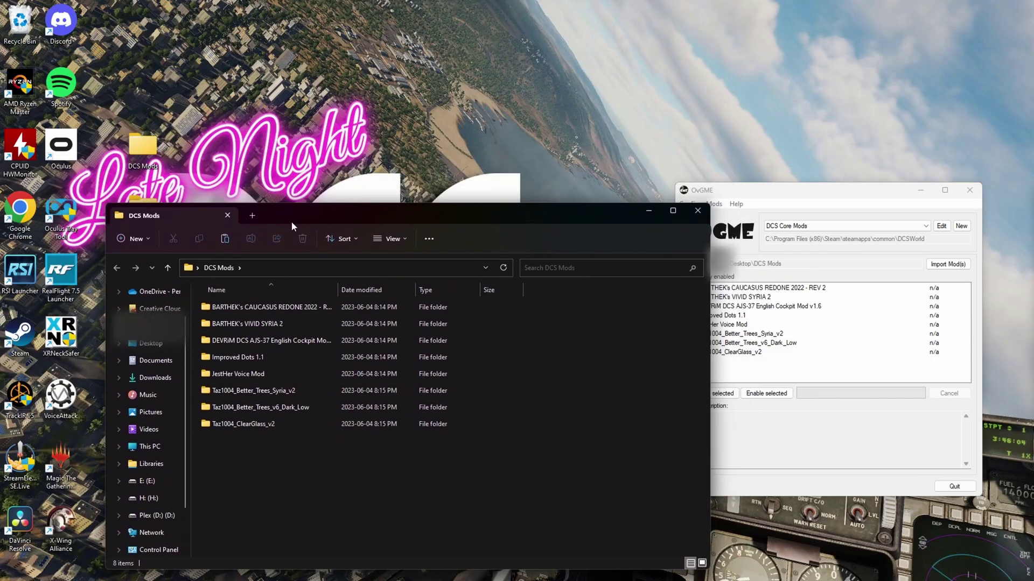
{"action": "double_click", "coordinate": [146, 200]}
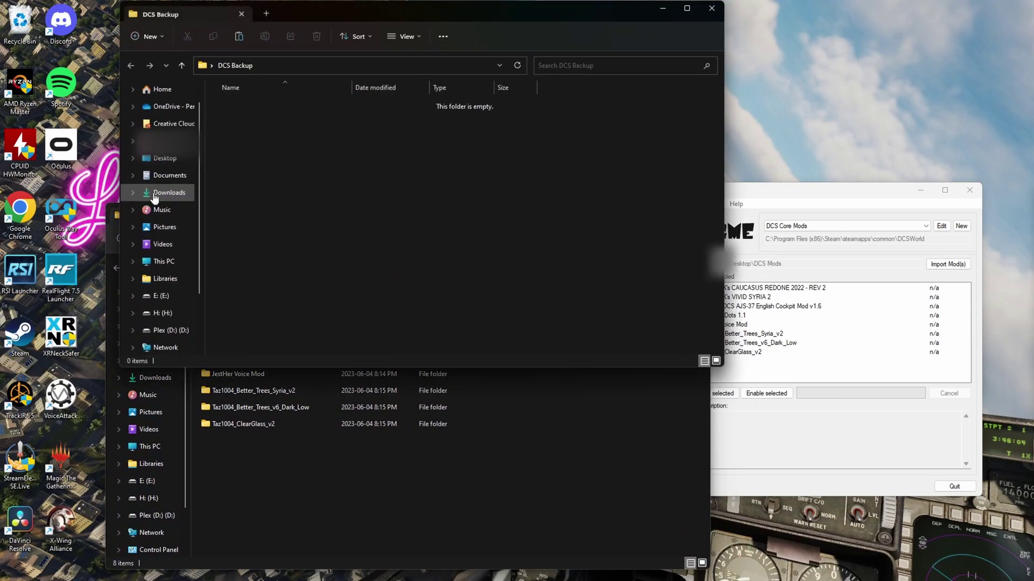
{"action": "left_click_drag", "start_coordinate": [186, 17], "coordinate": [602, 197]}
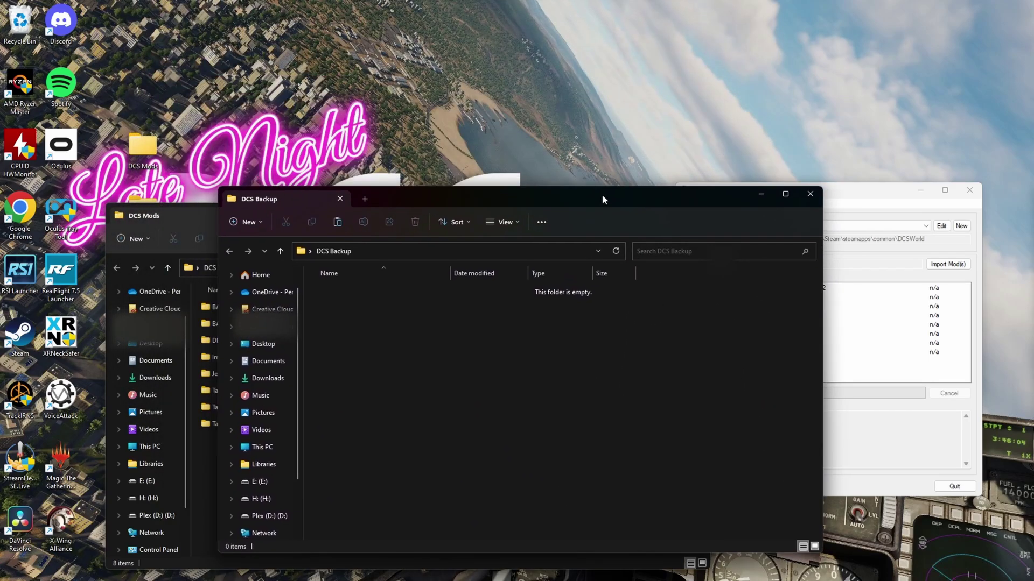
{"action": "left_click", "coordinate": [186, 215]}
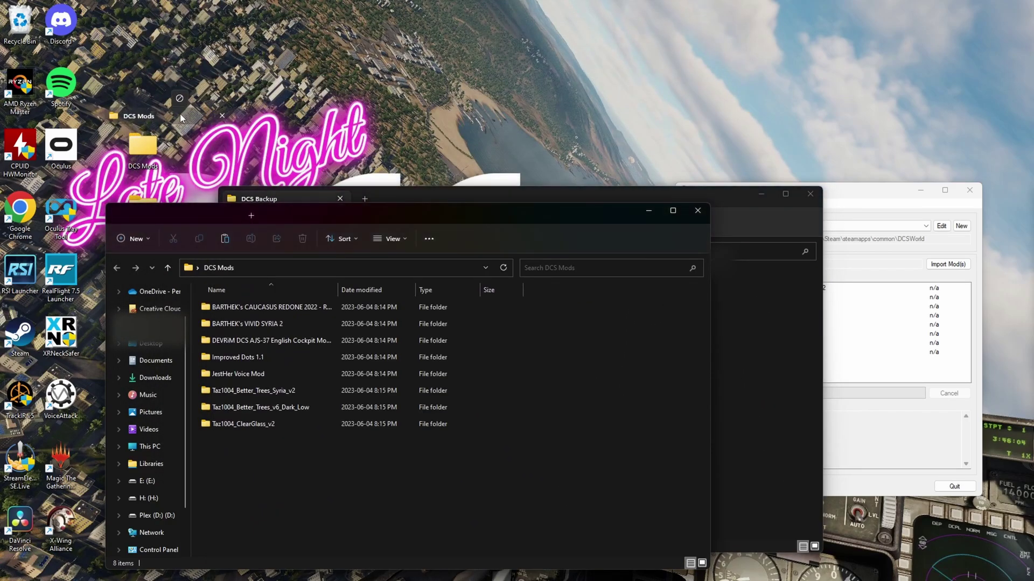
{"action": "left_click", "coordinate": [274, 199]}
{"action": "left_click_drag", "start_coordinate": [182, 214], "coordinate": [194, 33]}
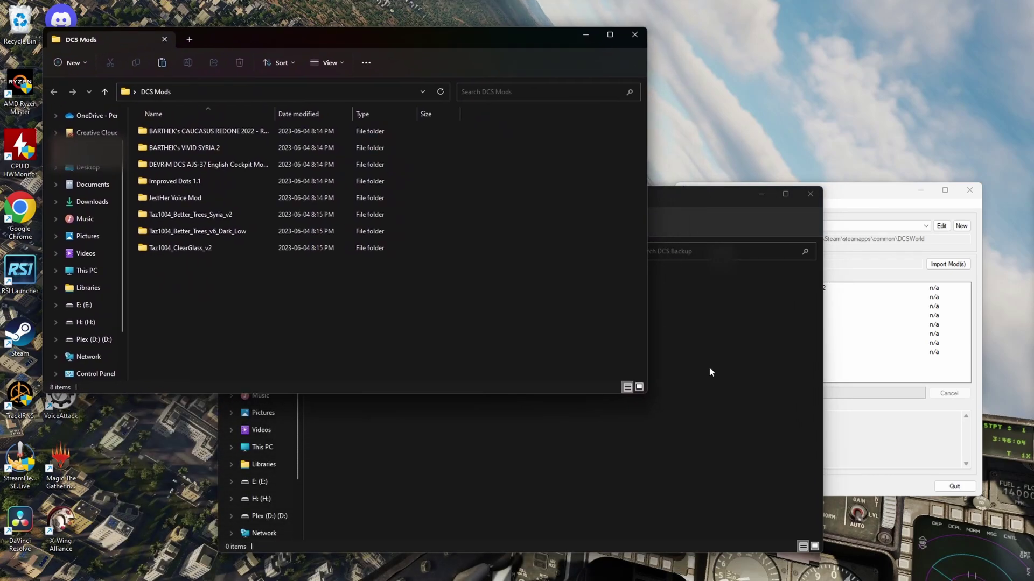
{"action": "left_click_drag", "start_coordinate": [634, 198], "coordinate": [472, 203]}
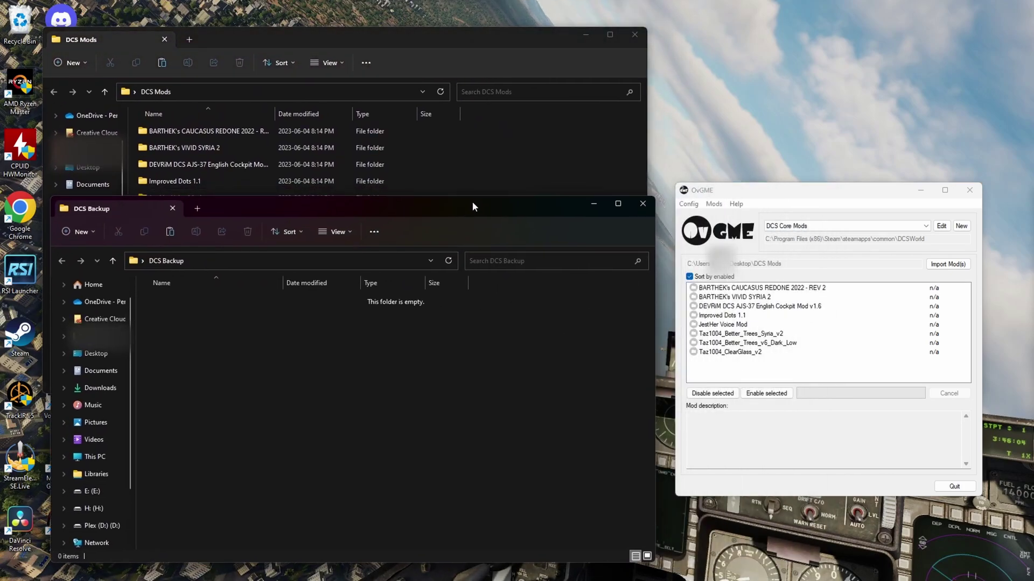
{"action": "left_click", "coordinate": [581, 174]}
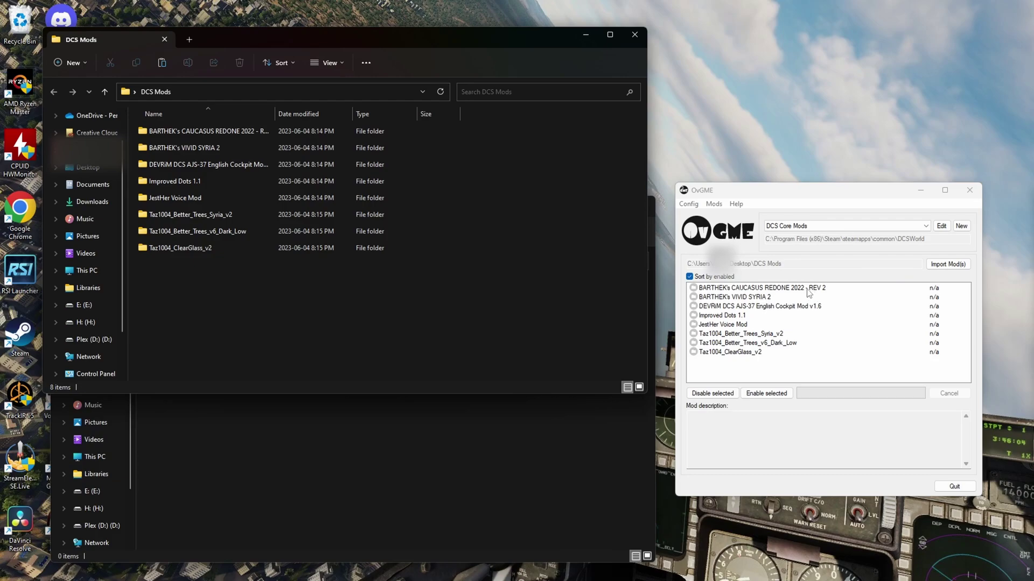
Enable the BARTHEK's CAUCASUS REDONE 2022 - REV 2 mod in OvGME
{"action": "left_click", "coordinate": [781, 291]}
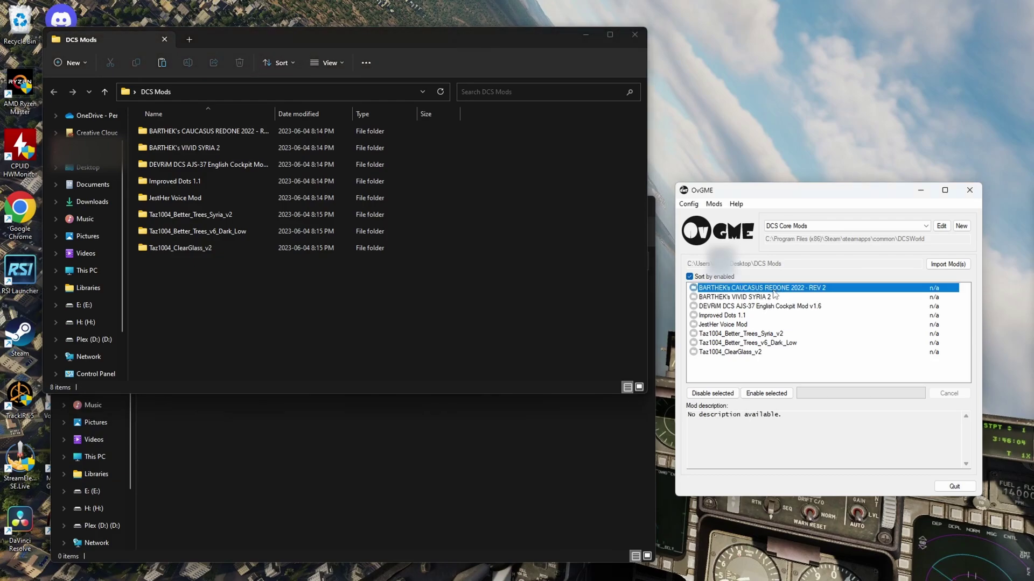
{"action": "right_click", "coordinate": [774, 294]}
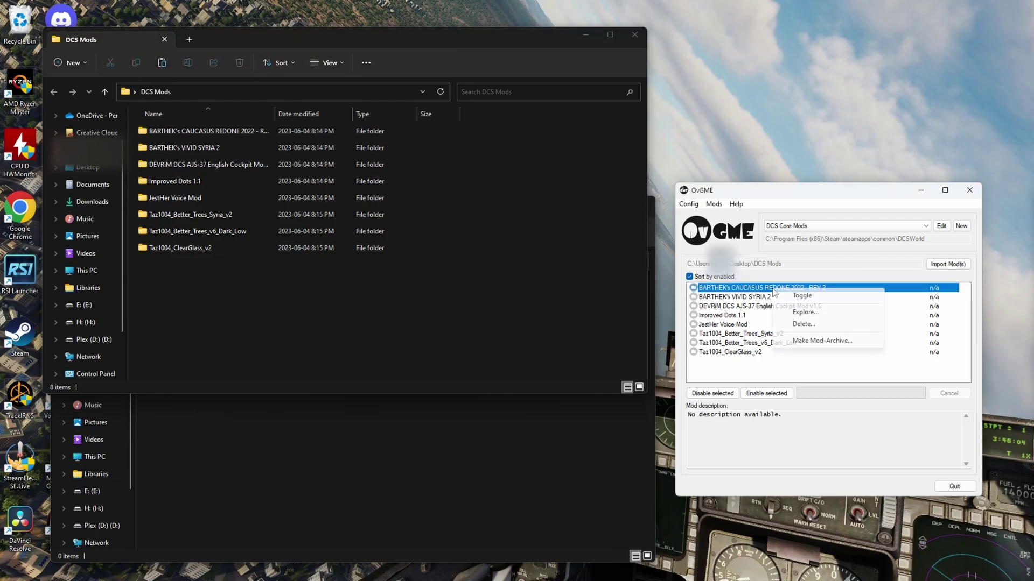
{"action": "left_click", "coordinate": [802, 297]}
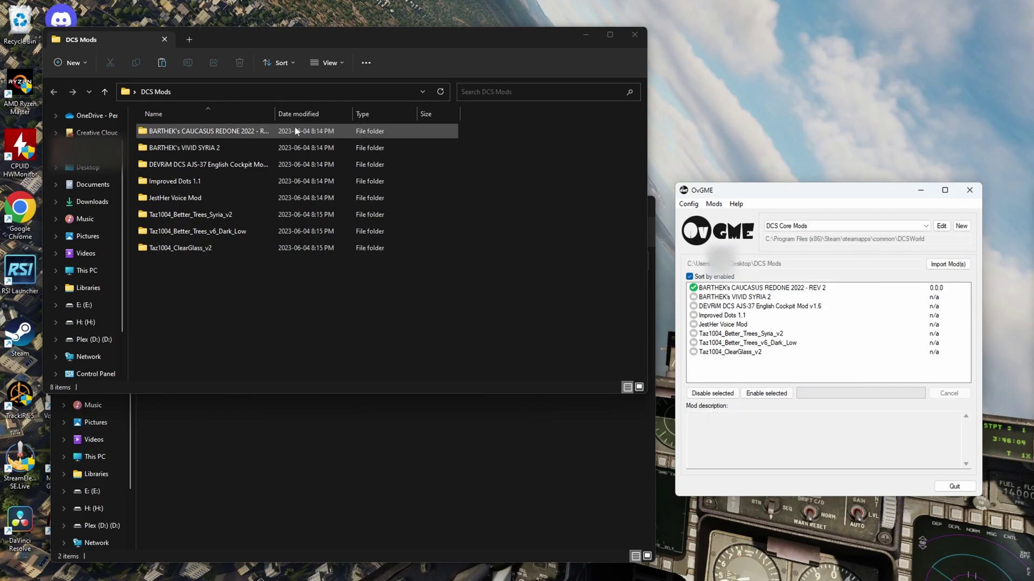
Compare the folders inside BARTHEK's CAUCASUS REDONE 2022 - REV 2 with the contents of DCS Backup, including its Bazar folder
{"action": "double_click", "coordinate": [207, 135]}
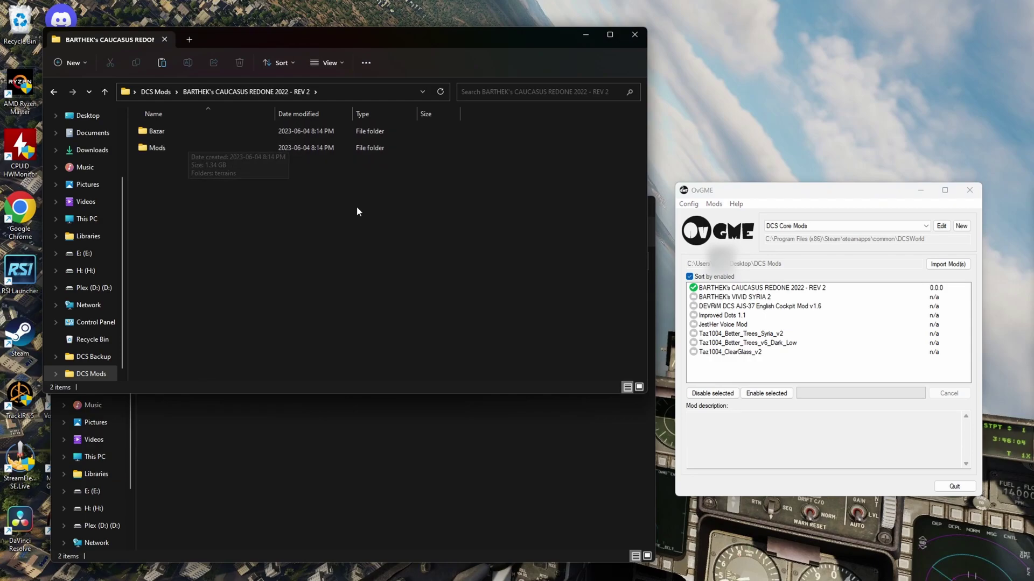
{"action": "key", "text": "alt+Left"}
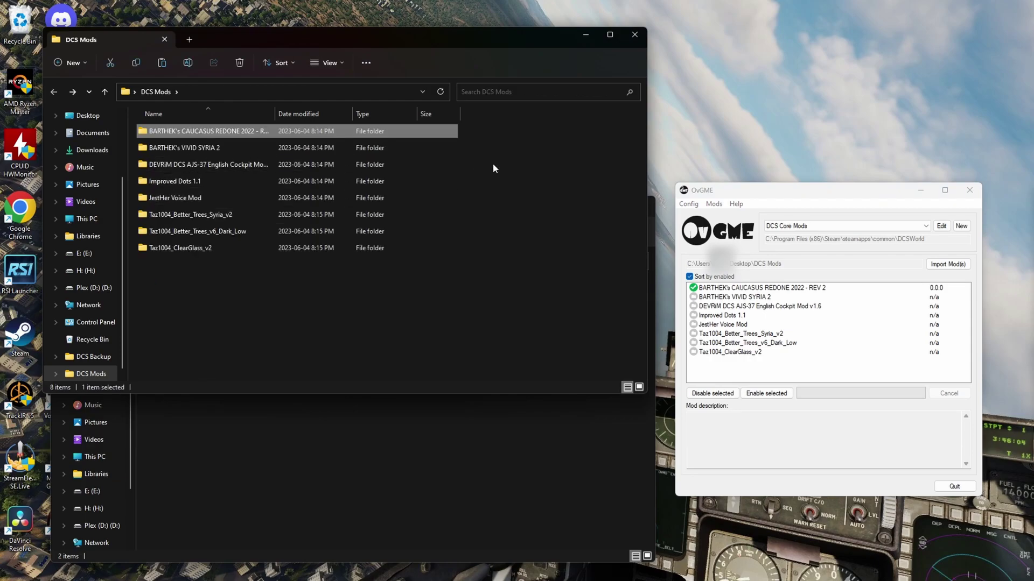
{"action": "left_click", "coordinate": [463, 466]}
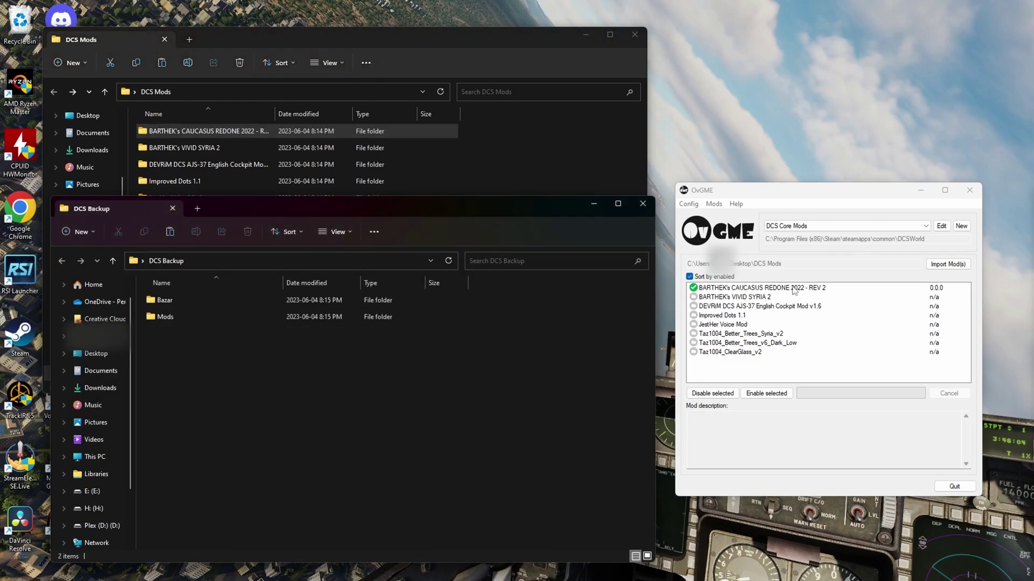
{"action": "double_click", "coordinate": [159, 301]}
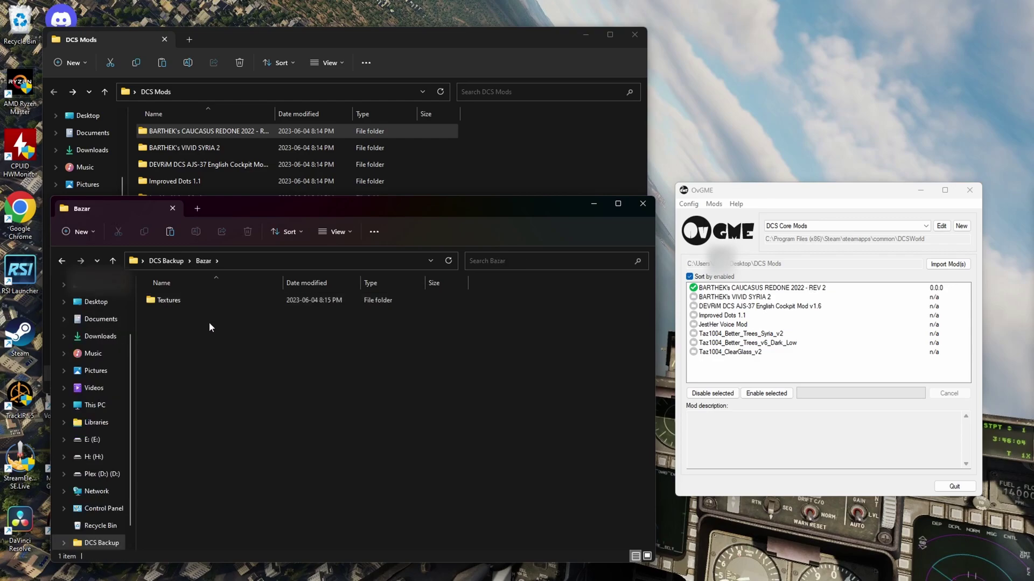
{"action": "key", "text": "alt+Left"}
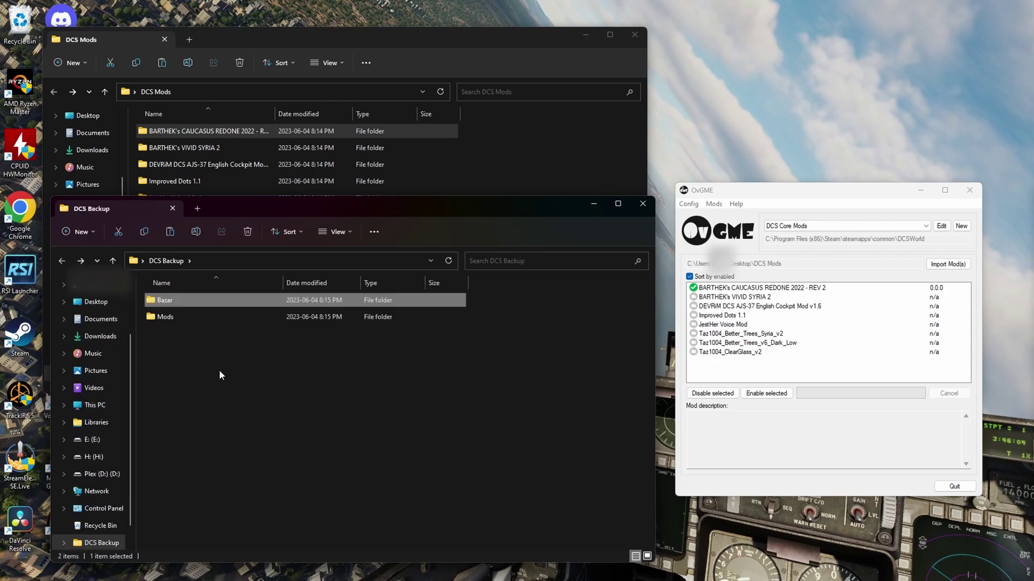
{"action": "left_click", "coordinate": [536, 179]}
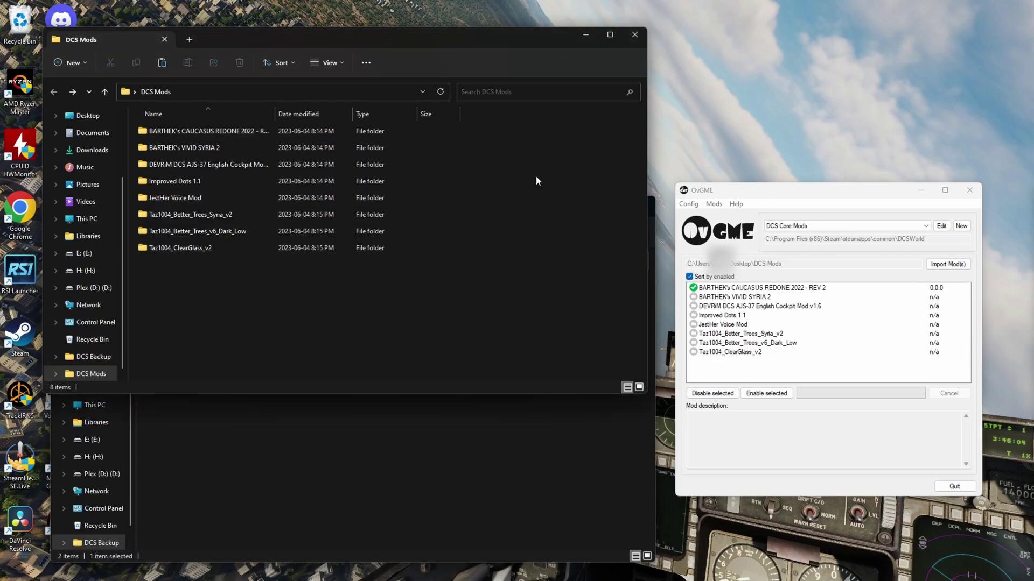
Disable the BARTHEK's CAUCASUS REDONE 2022 - REV 2 mod in OvGME and bring the DCS Backup folder to the front
{"action": "left_click", "coordinate": [750, 291]}
{"action": "right_click", "coordinate": [753, 289]}
{"action": "left_click", "coordinate": [778, 300]}
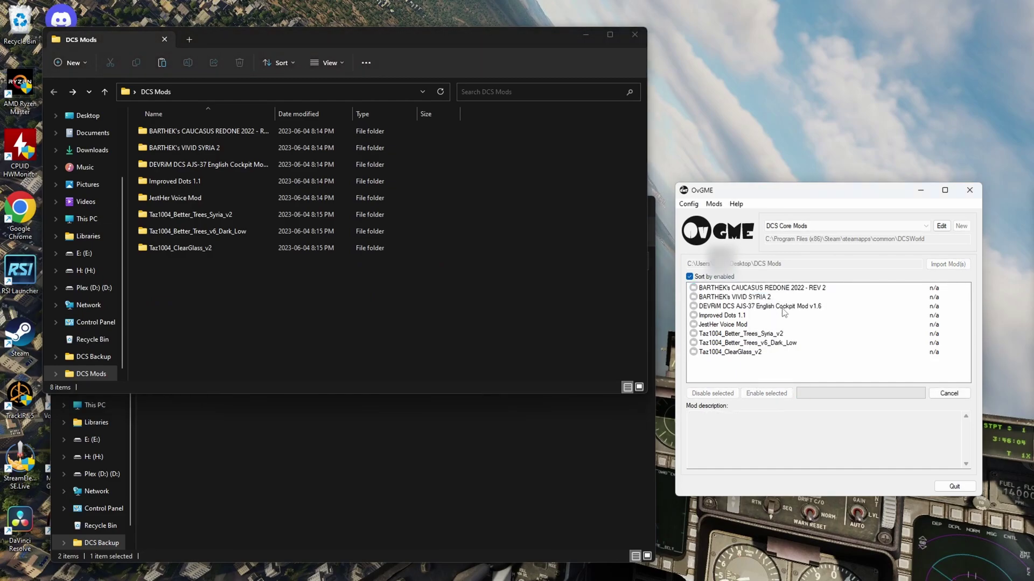
{"action": "left_click", "coordinate": [497, 480]}
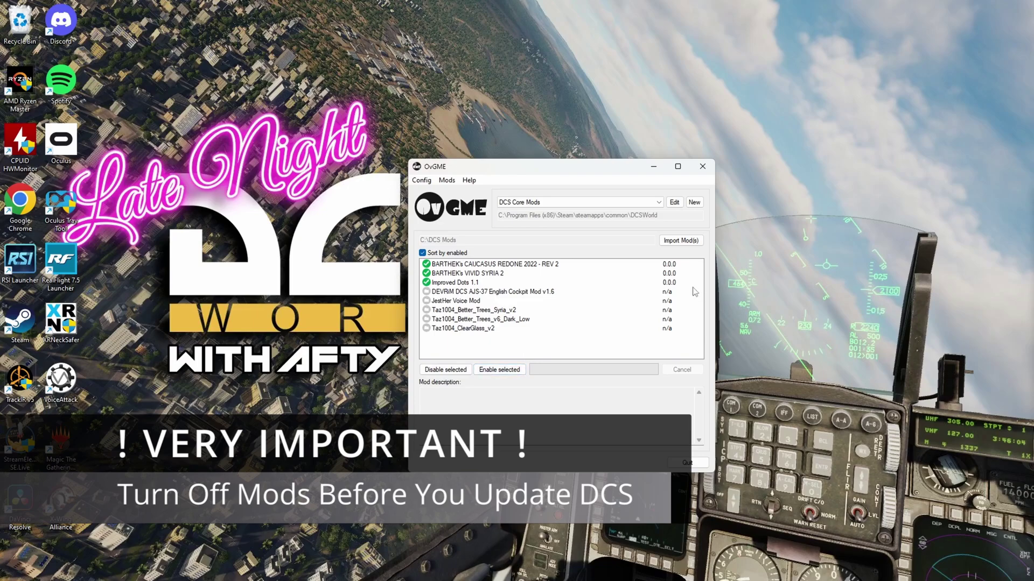
Disable BARTHEK's CAUCASUS REDONE 2022 - REV 2, BARTHEK's VIVID SYRIA 2 and Improved Dots 1.1 together as one selection
{"action": "left_click_drag", "start_coordinate": [692, 285], "coordinate": [647, 267]}
{"action": "right_click", "coordinate": [599, 270]}
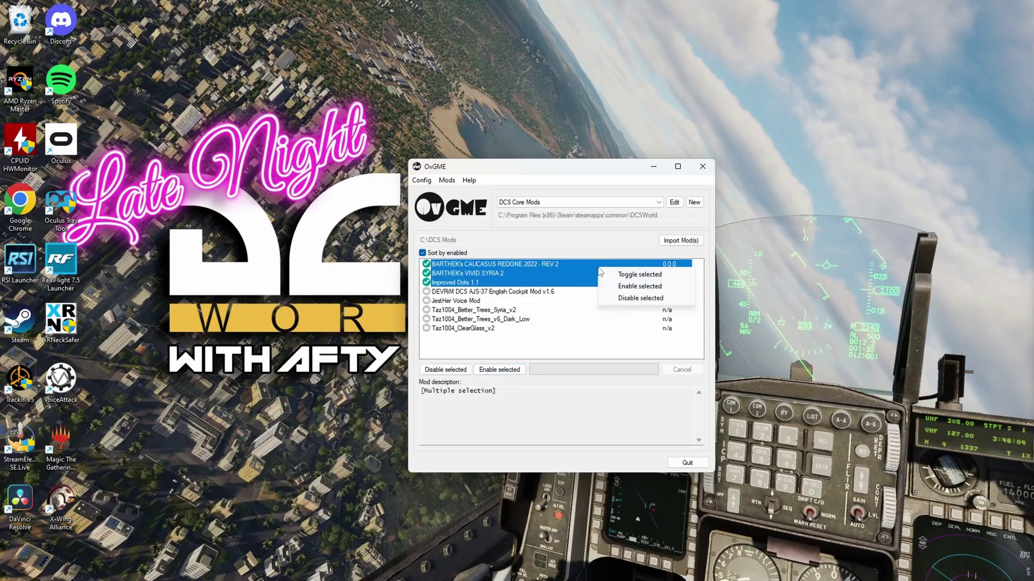
{"action": "left_click", "coordinate": [616, 298]}
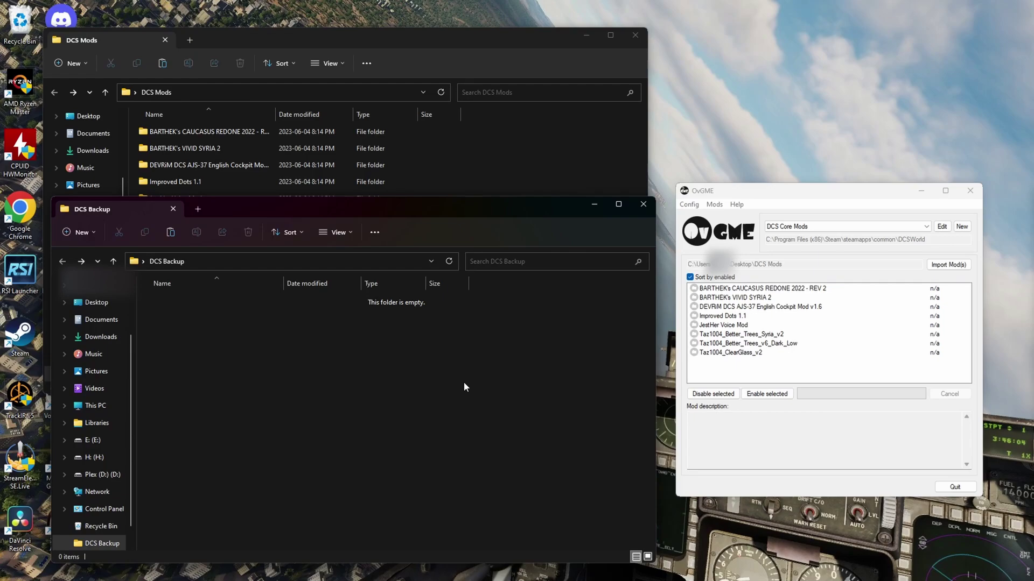
Enable the BARTHEK's CAUCASUS REDONE 2022 - REV 2, BARTHEK's VIVID SYRIA 2 and Improved Dots 1.1 mods one by one
{"action": "right_click", "coordinate": [786, 288]}
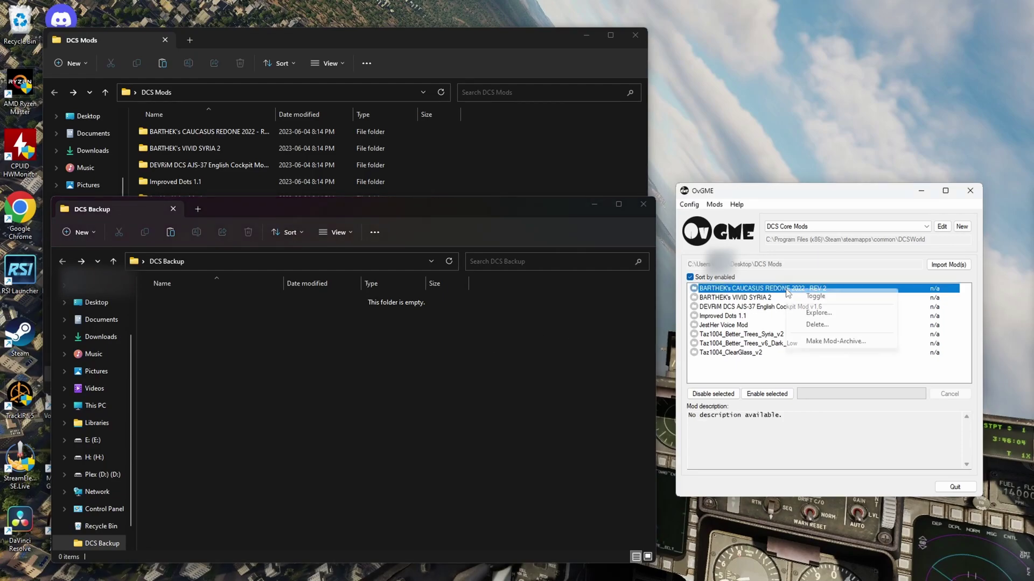
{"action": "left_click", "coordinate": [806, 297]}
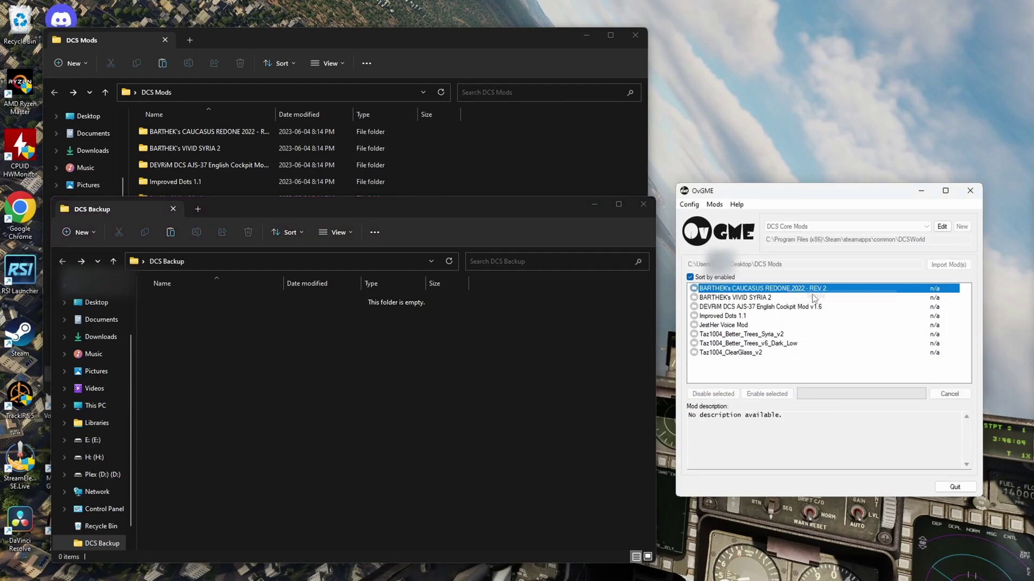
{"action": "right_click", "coordinate": [737, 297]}
{"action": "left_click", "coordinate": [766, 303]}
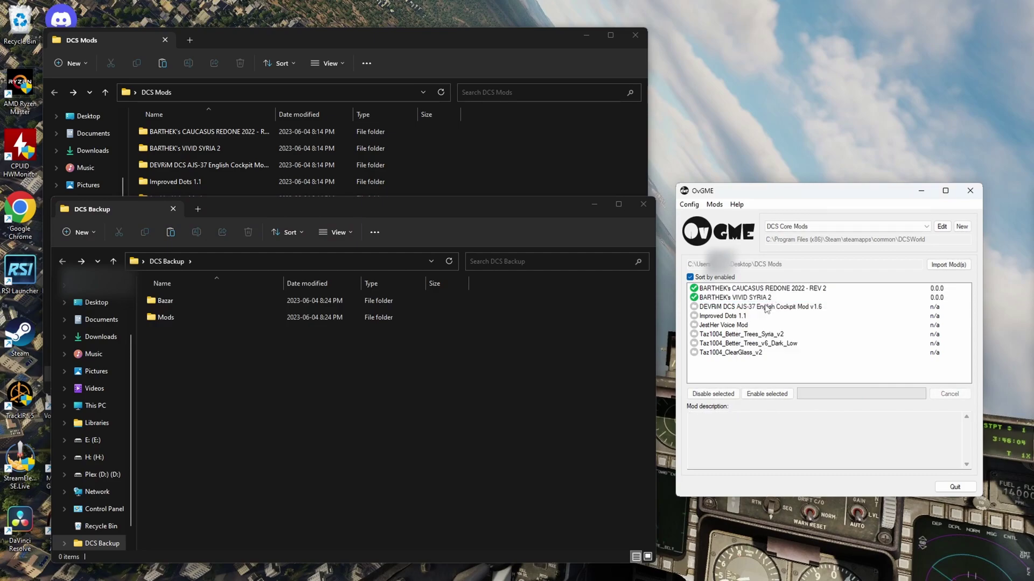
{"action": "left_click", "coordinate": [735, 316]}
{"action": "right_click", "coordinate": [735, 317]}
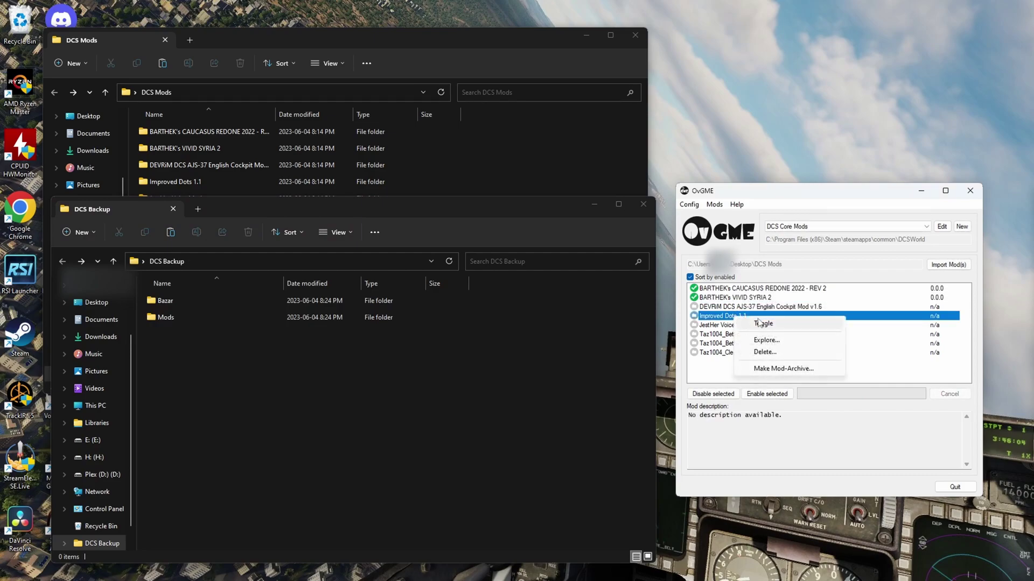
{"action": "left_click", "coordinate": [763, 323]}
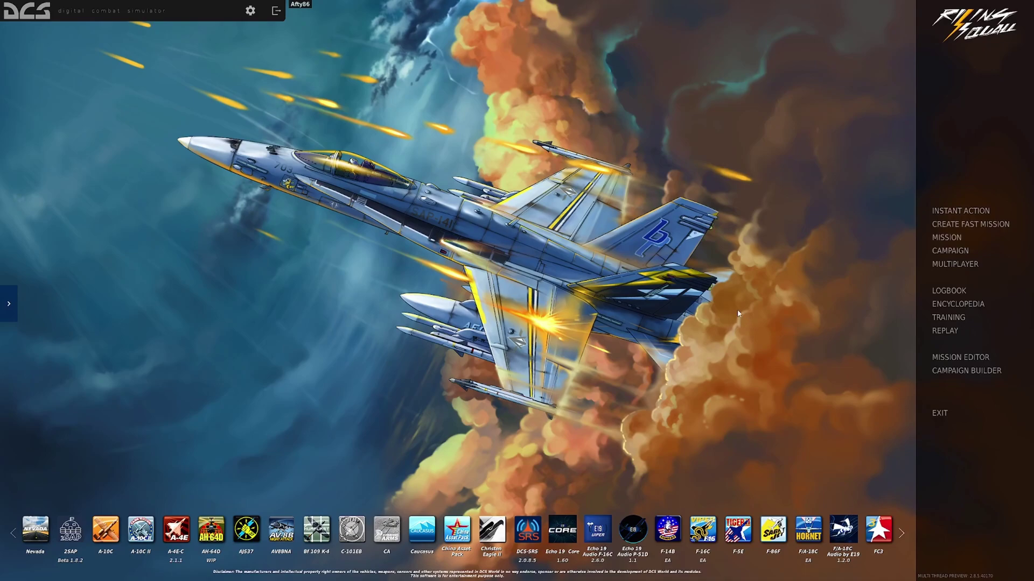
Switch to DCS World, open the multiplayer server list, and view which files are listed in the integrity check details
{"action": "left_click", "coordinate": [952, 271]}
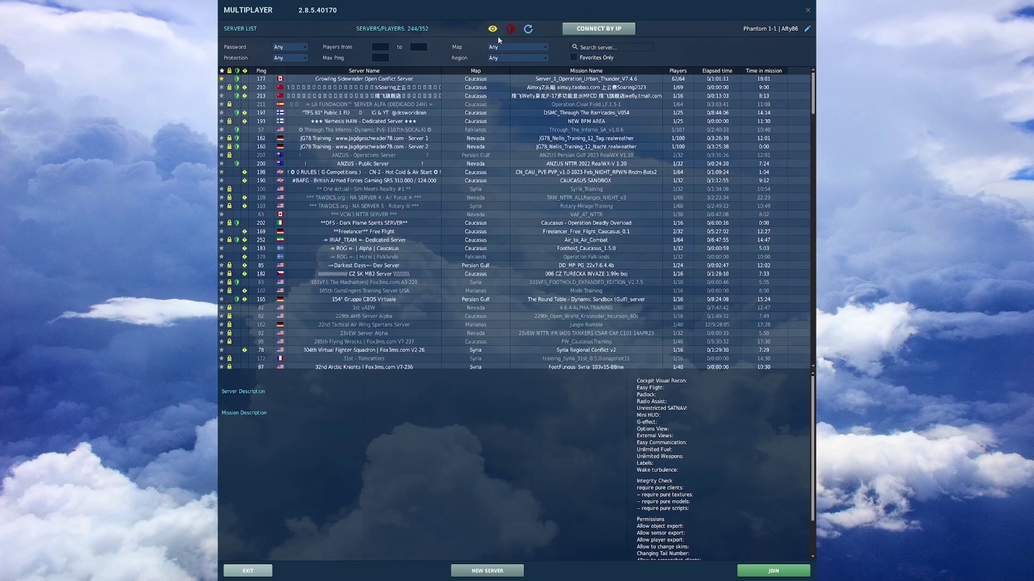
{"action": "left_click", "coordinate": [510, 28]}
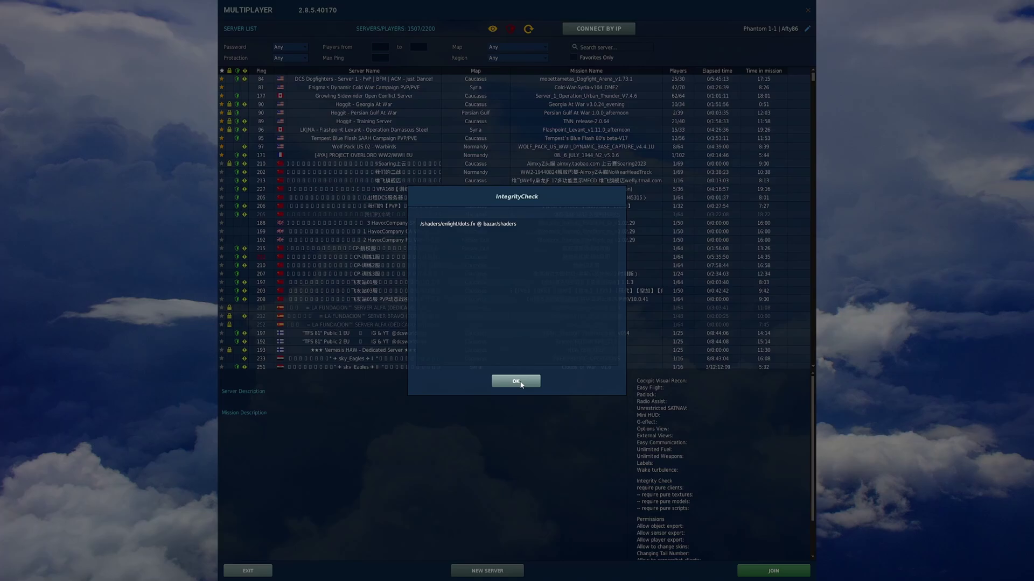
{"action": "left_click", "coordinate": [520, 382]}
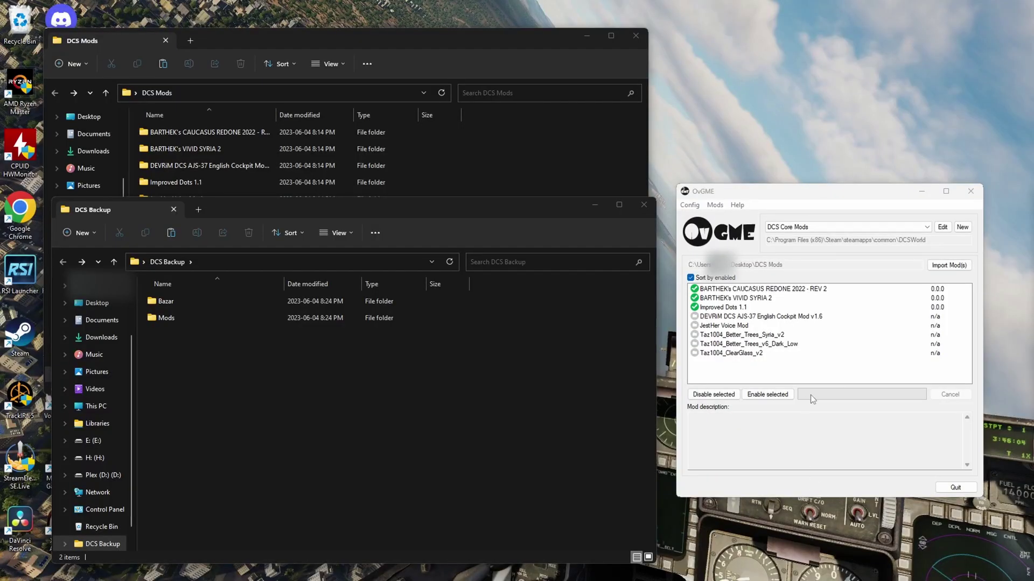
Back in OvGME, disable Improved Dots 1.1, BARTHEK's VIVID SYRIA 2 and BARTHEK's CAUCASUS REDONE 2022 - REV 2 one by one
{"action": "right_click", "coordinate": [736, 308]}
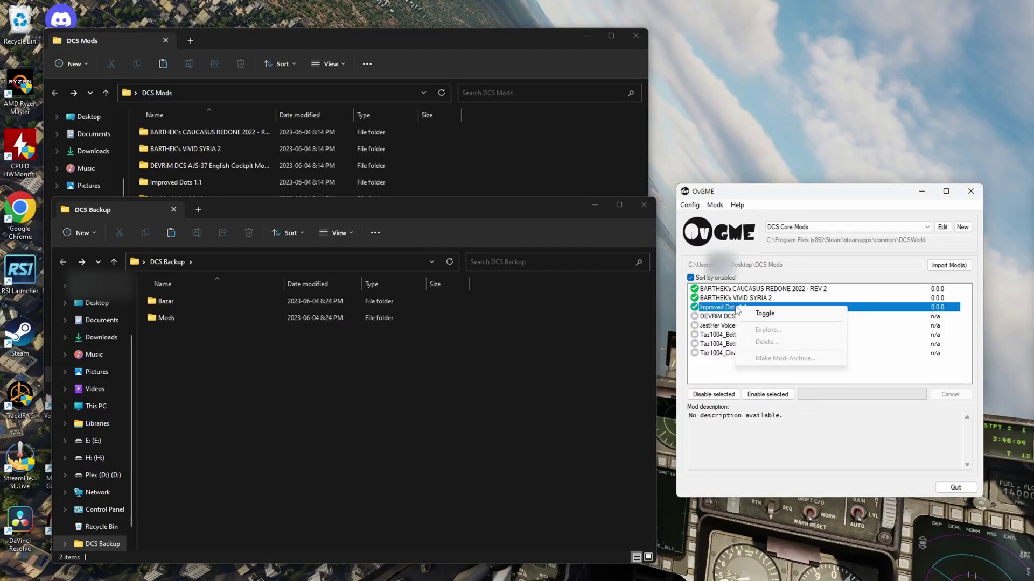
{"action": "left_click", "coordinate": [759, 314]}
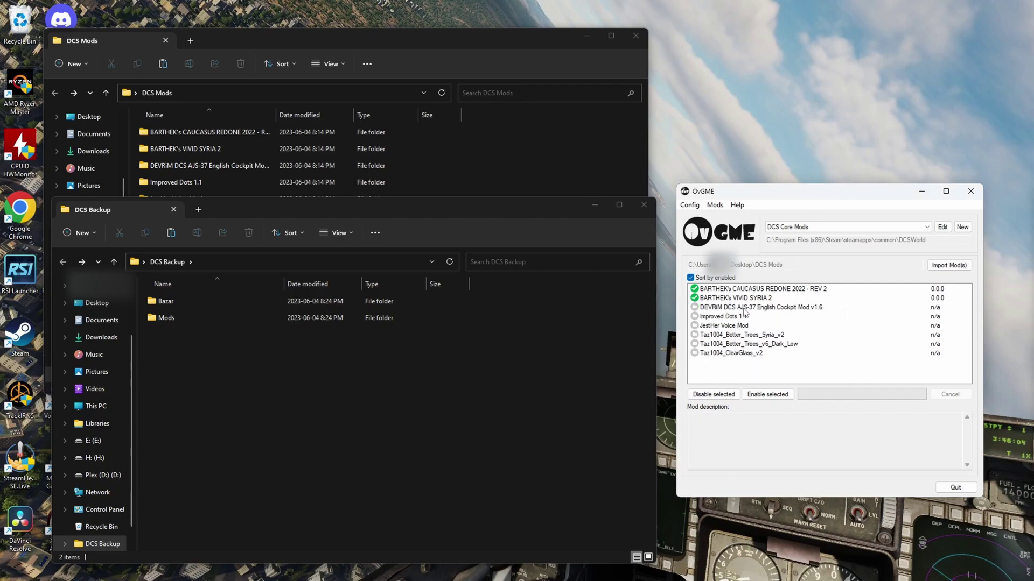
{"action": "right_click", "coordinate": [734, 298]}
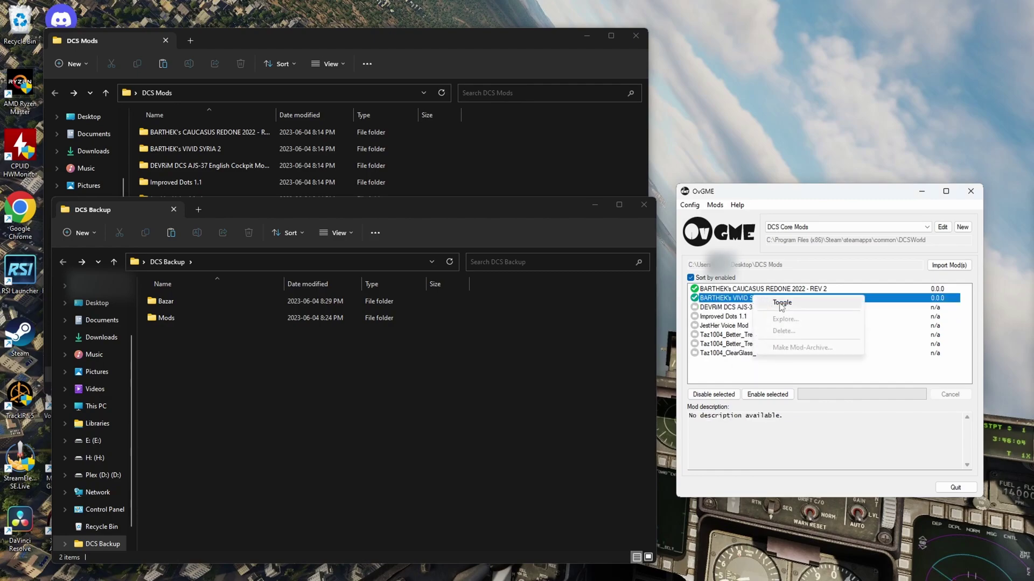
{"action": "left_click", "coordinate": [762, 303]}
{"action": "right_click", "coordinate": [737, 291]}
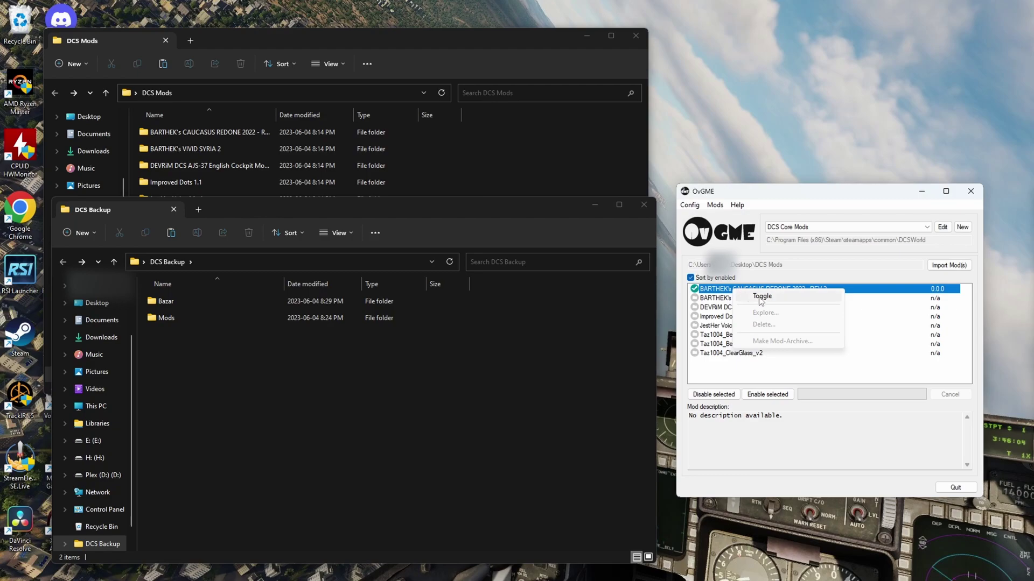
{"action": "left_click", "coordinate": [761, 298]}
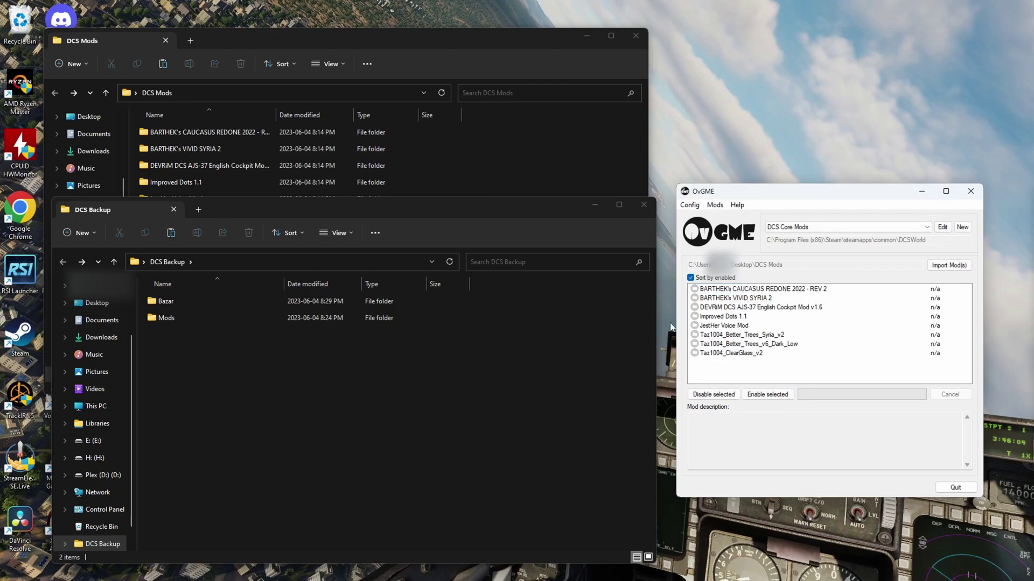
{"action": "left_click", "coordinate": [541, 373]}
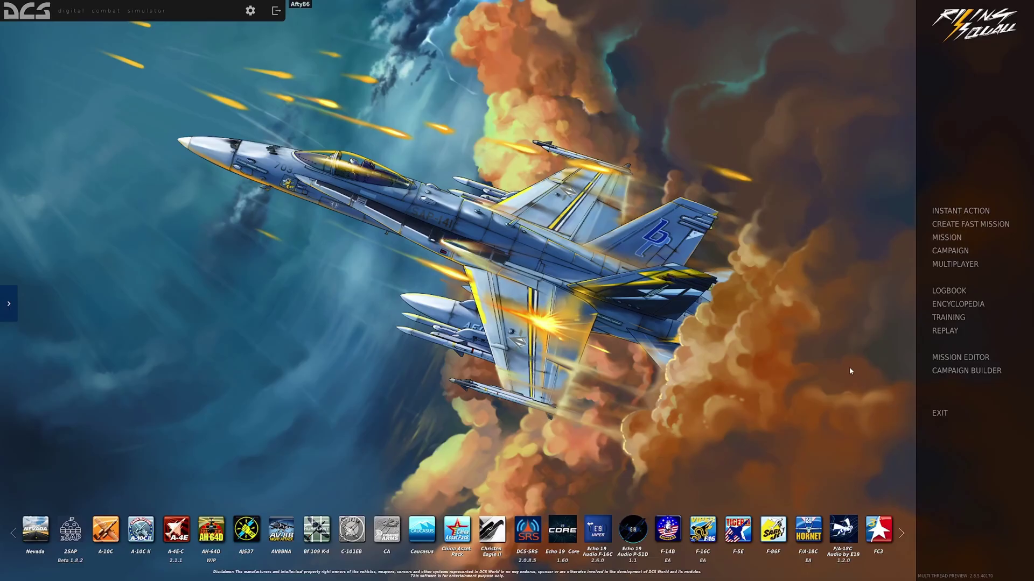
Reopen the multiplayer server list in DCS World to check the integrity status with the mods disabled
{"action": "left_click", "coordinate": [946, 266]}
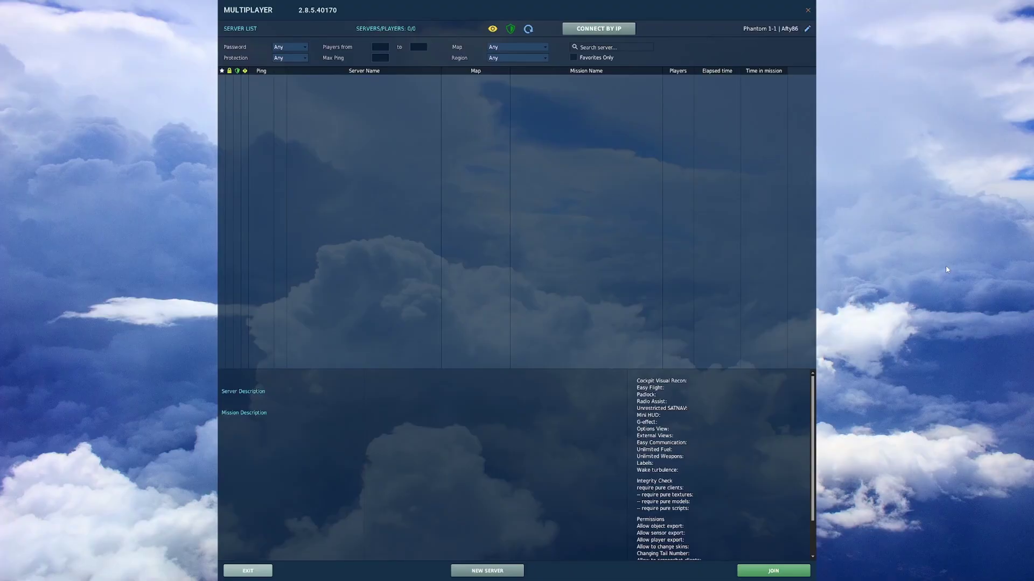